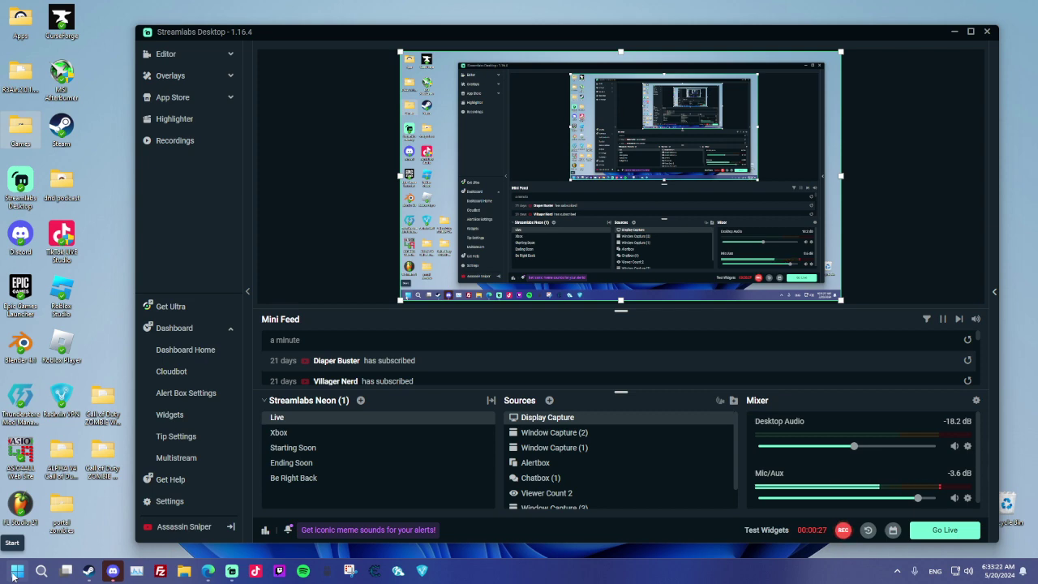
Open the Windows Settings and go to the Privacy & security page.
click(12, 575)
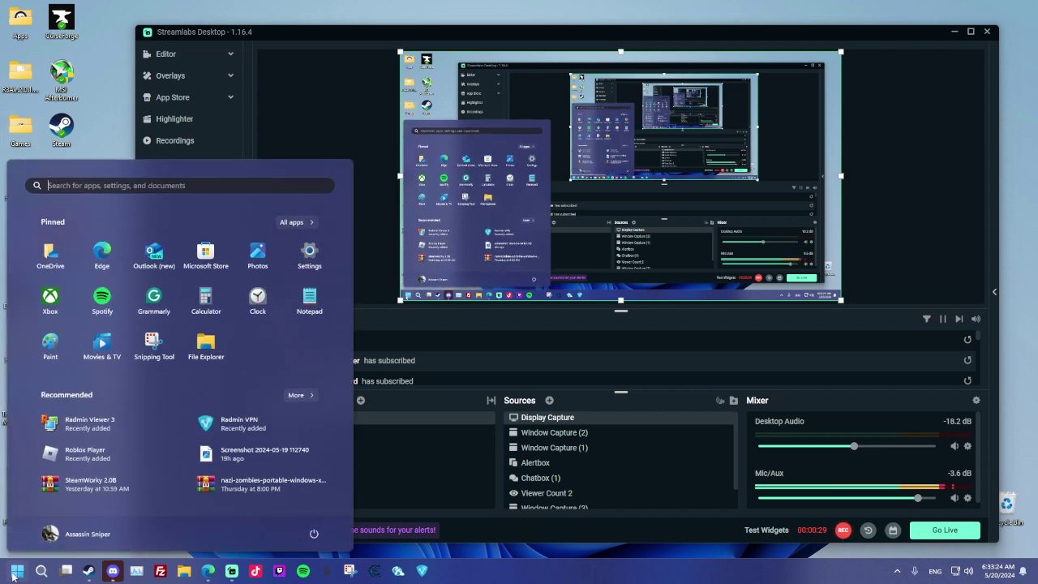
click(309, 252)
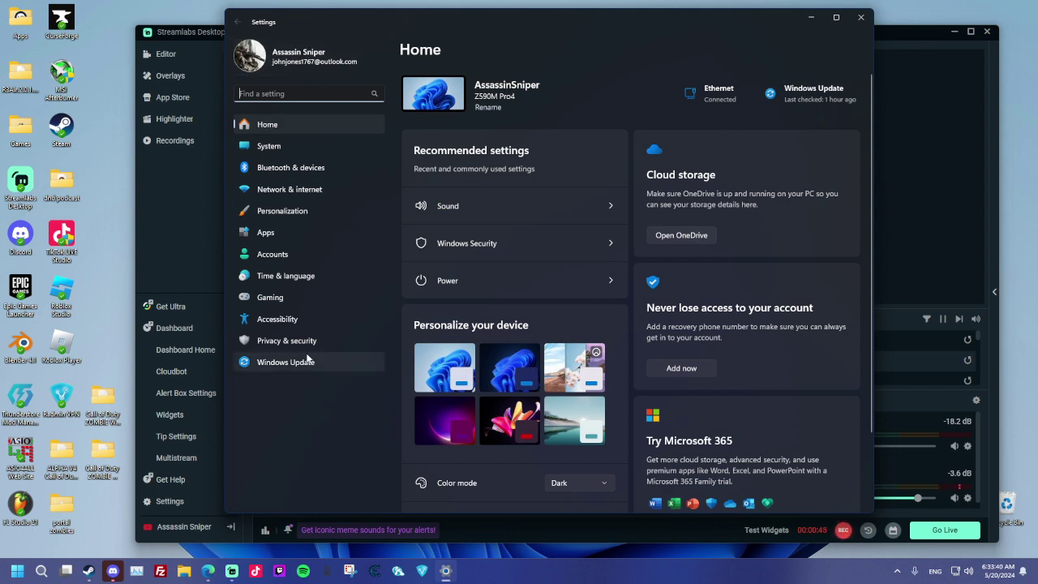
click(283, 344)
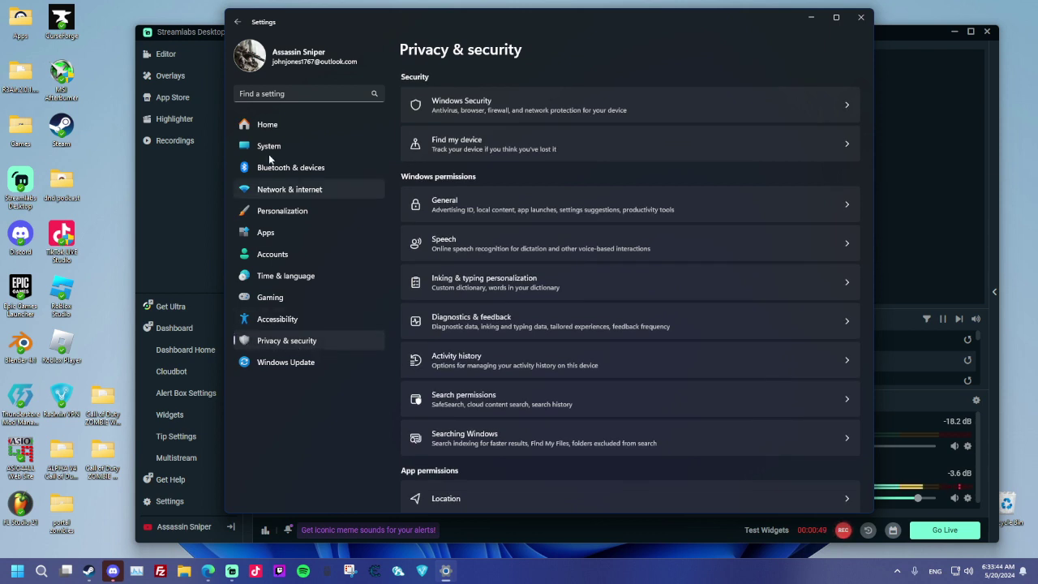
Search the settings for "windows" and open Windows Security from the Windows Security settings result.
click(265, 94)
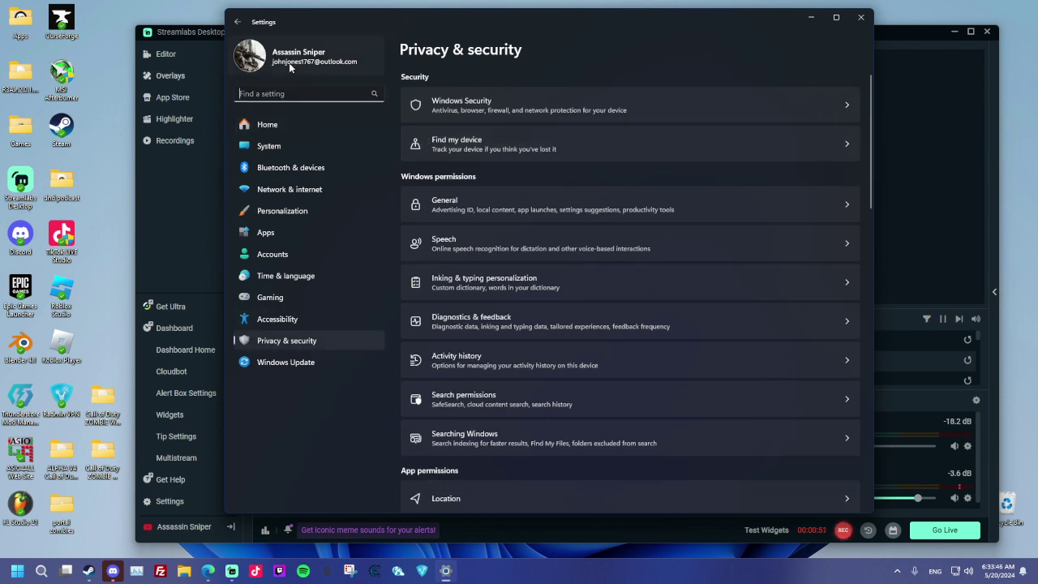
click(658, 55)
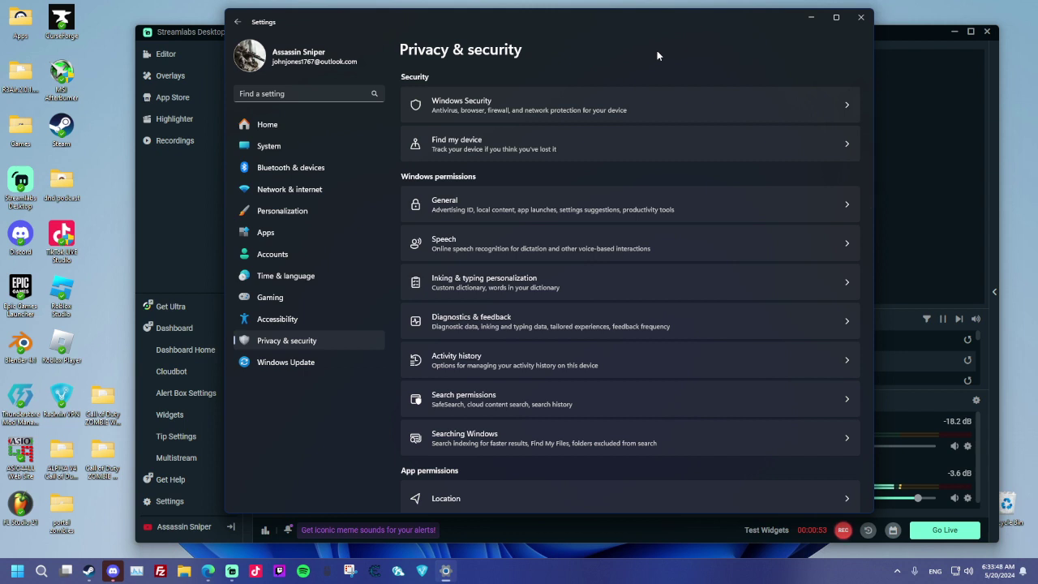
click(285, 92)
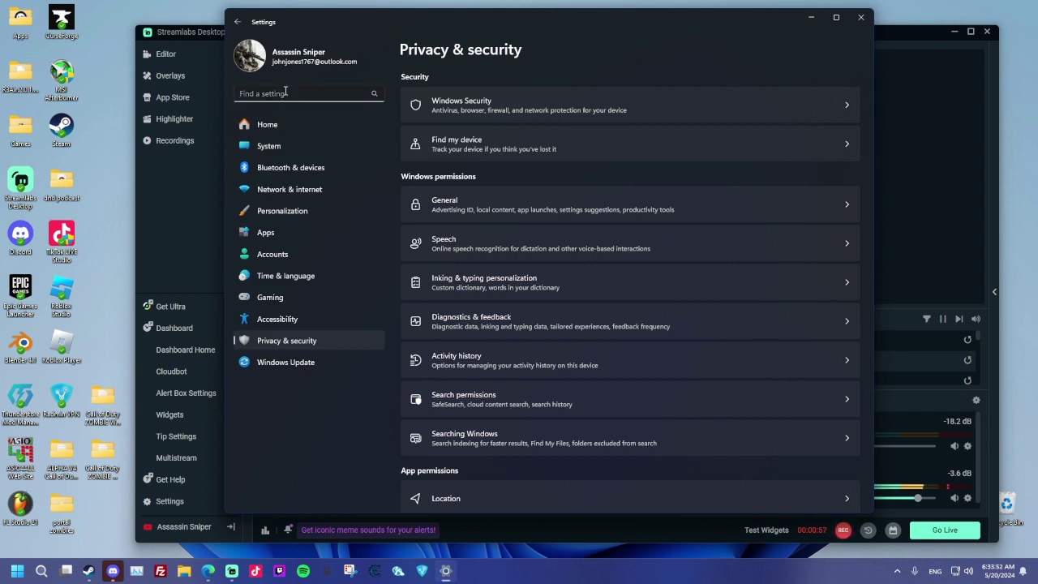
text(windows)
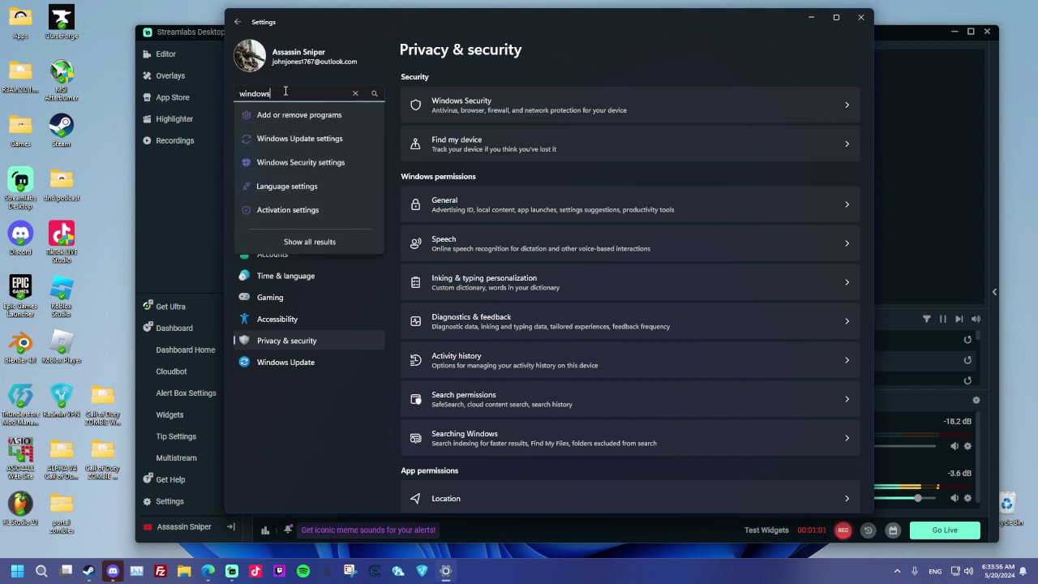
click(331, 163)
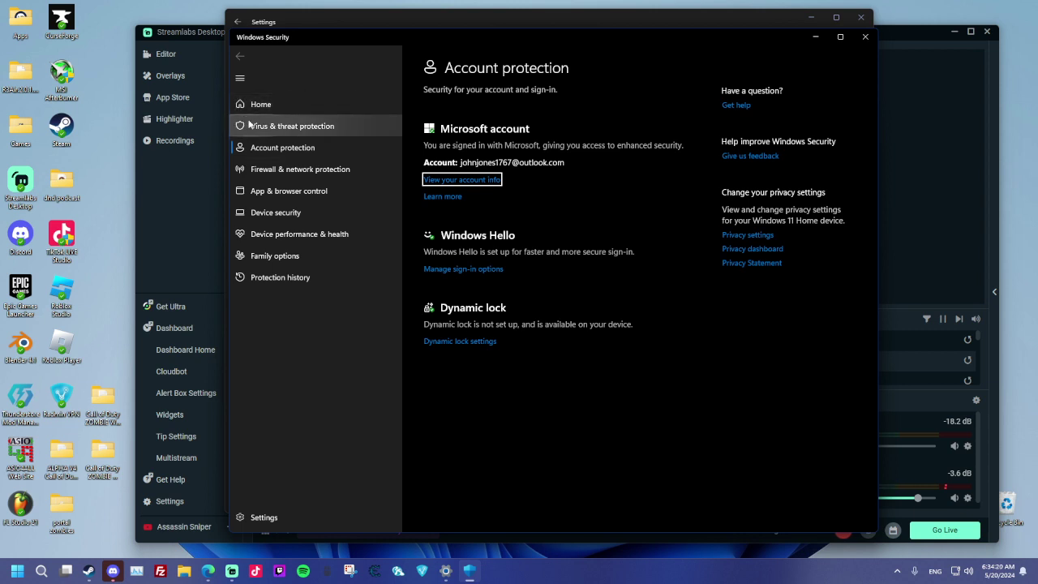
Open the management settings for Virus & threat protection and go to the Exclusions page.
click(270, 132)
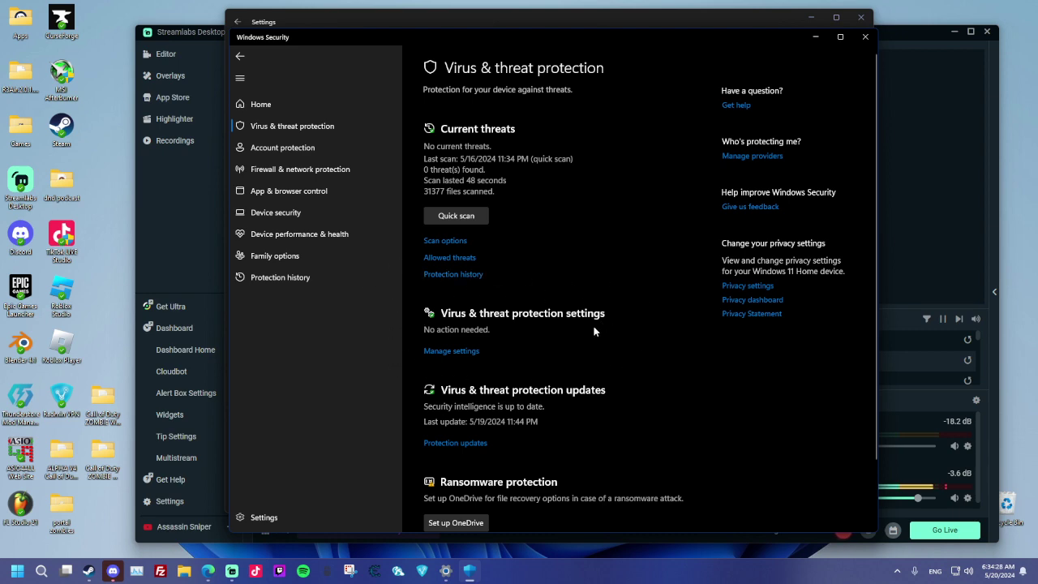
click(449, 353)
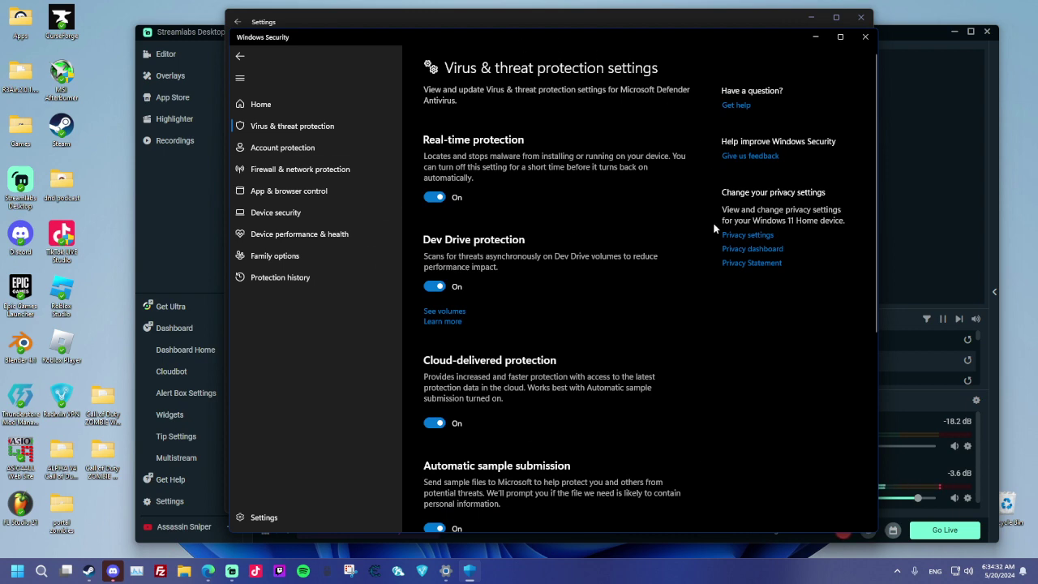
scroll(699, 253, down, 4)
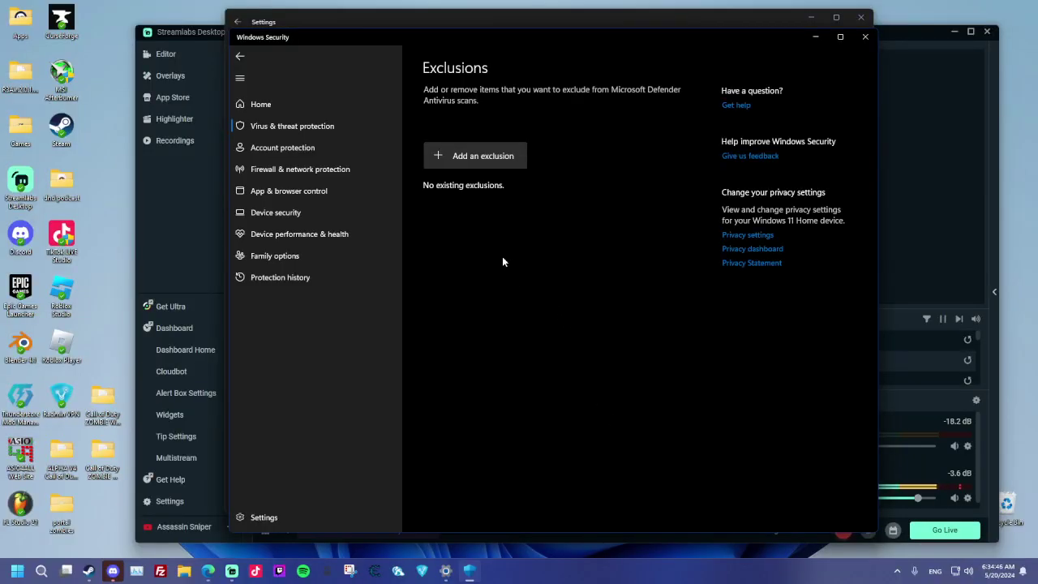
Add the desktop folder Call of Duty ZOMBIE WARFARE V5 as a folder exclusion from Microsoft Defender scans.
click(520, 153)
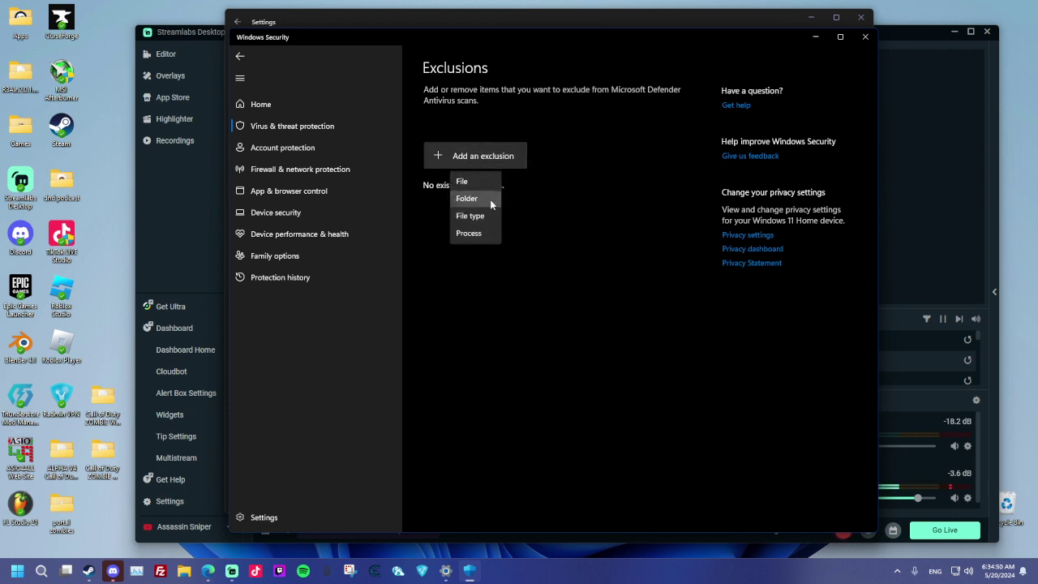
click(467, 199)
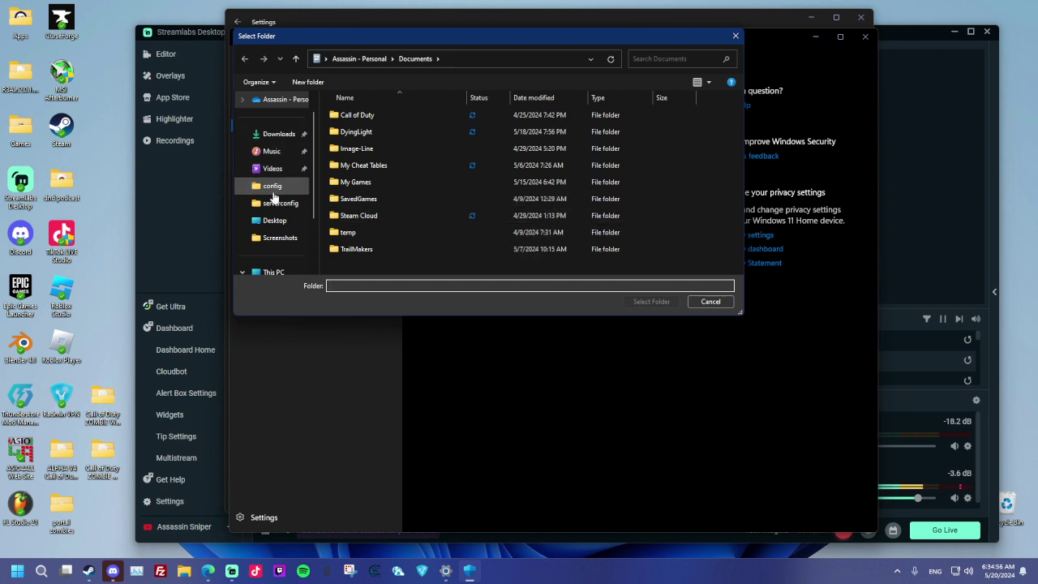
scroll(272, 204, down, 2)
scroll(272, 206, up, 3)
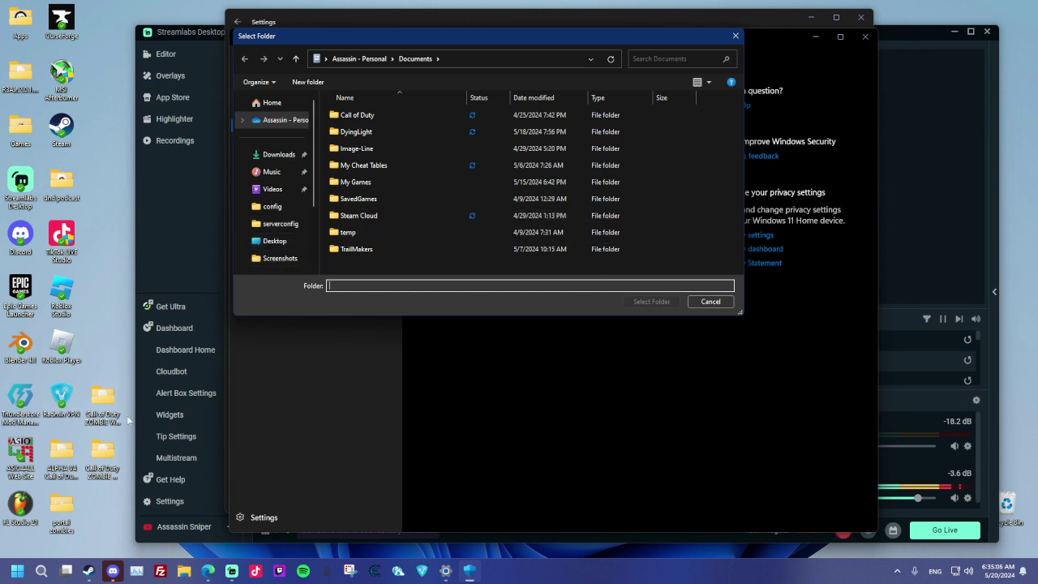
click(278, 241)
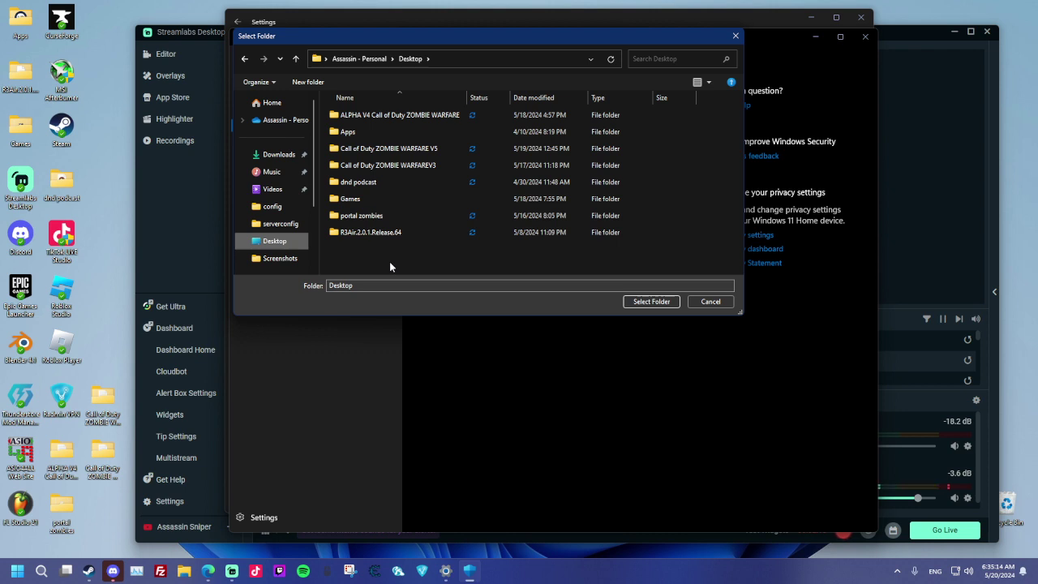
click(445, 148)
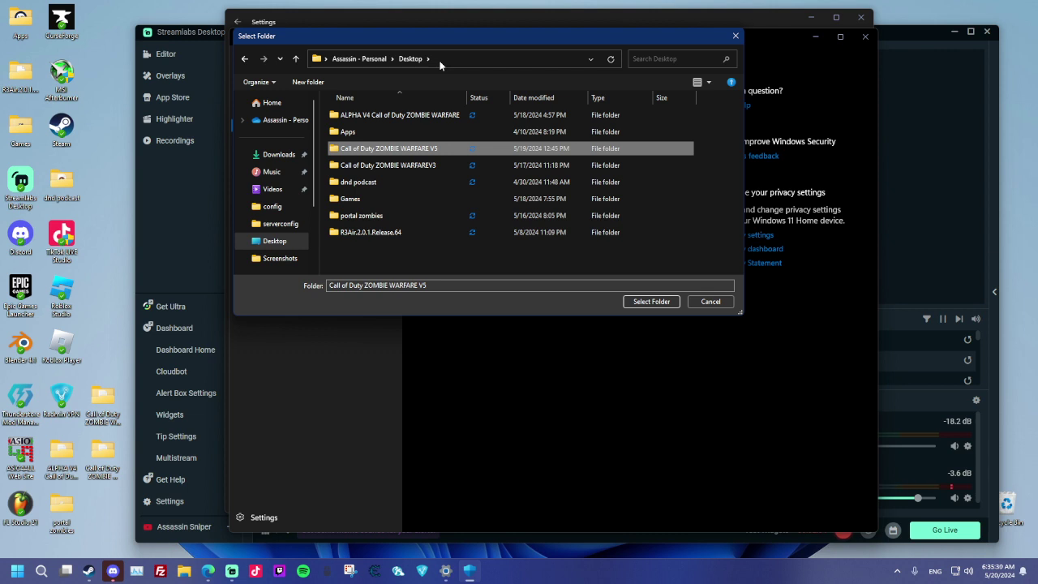
click(642, 301)
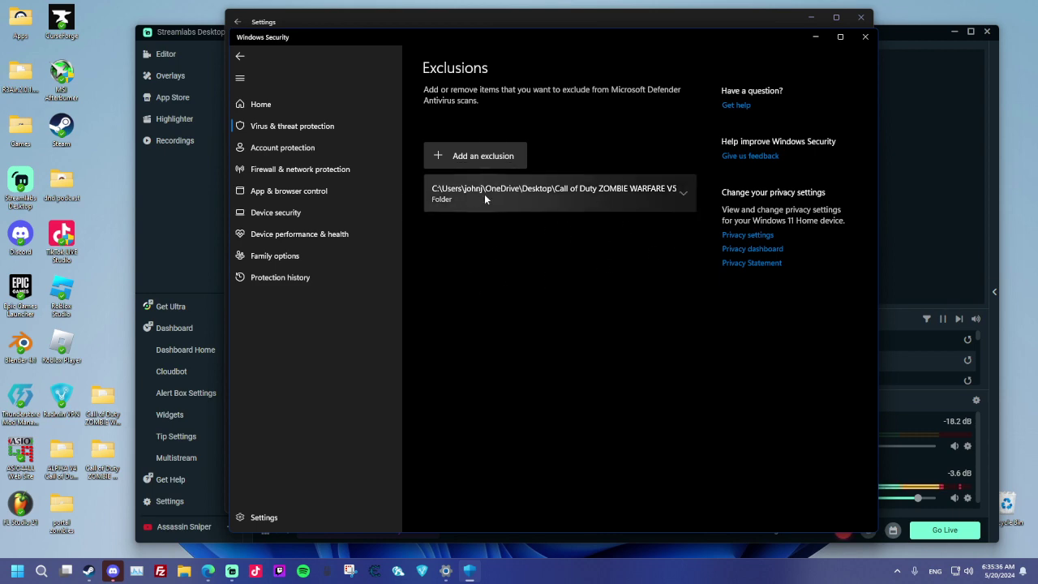
Close Windows Security and Settings and minimize Streamlabs Desktop to reach the desktop.
click(865, 36)
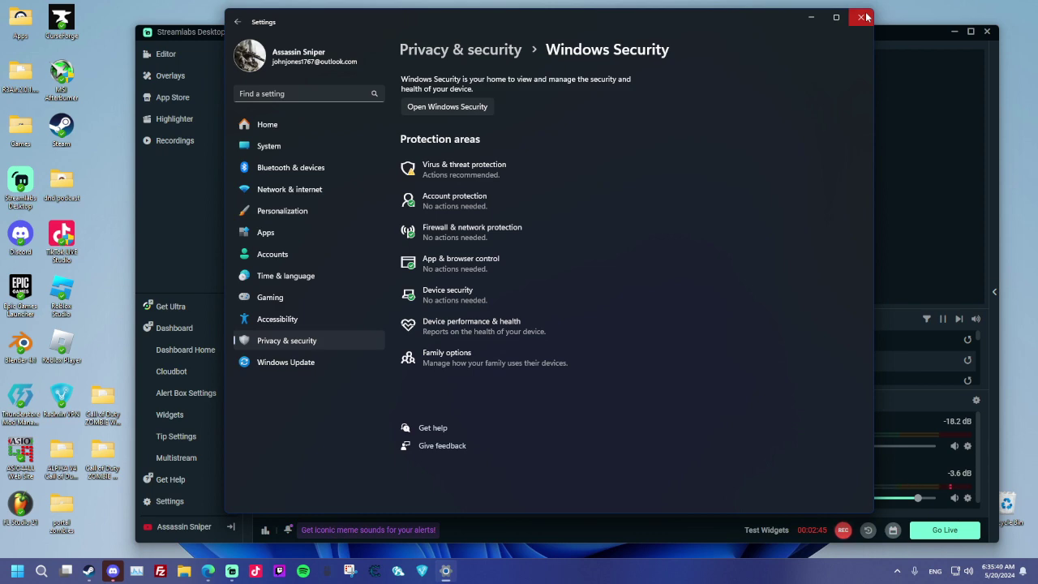
click(865, 16)
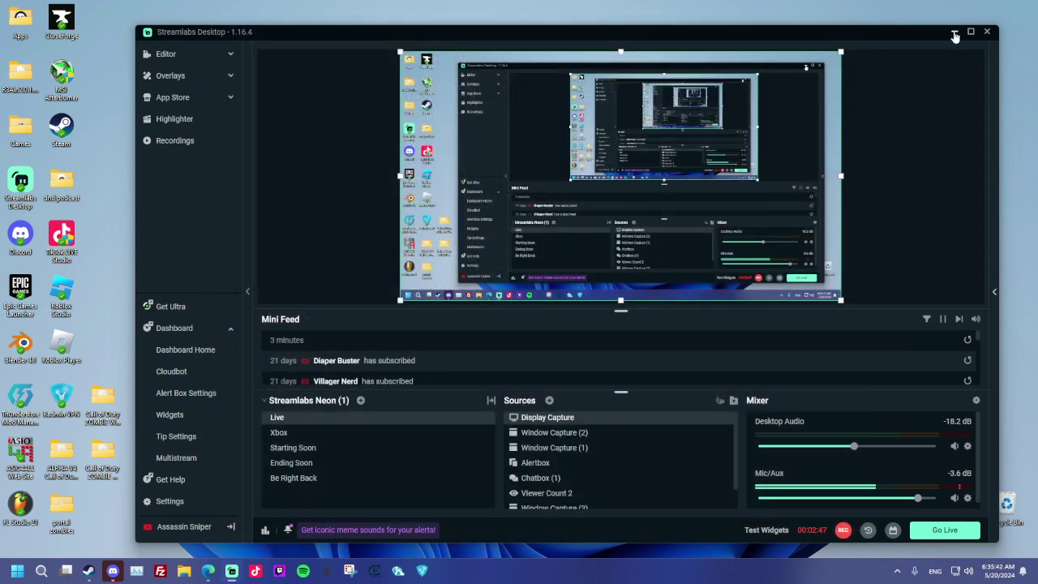
click(954, 32)
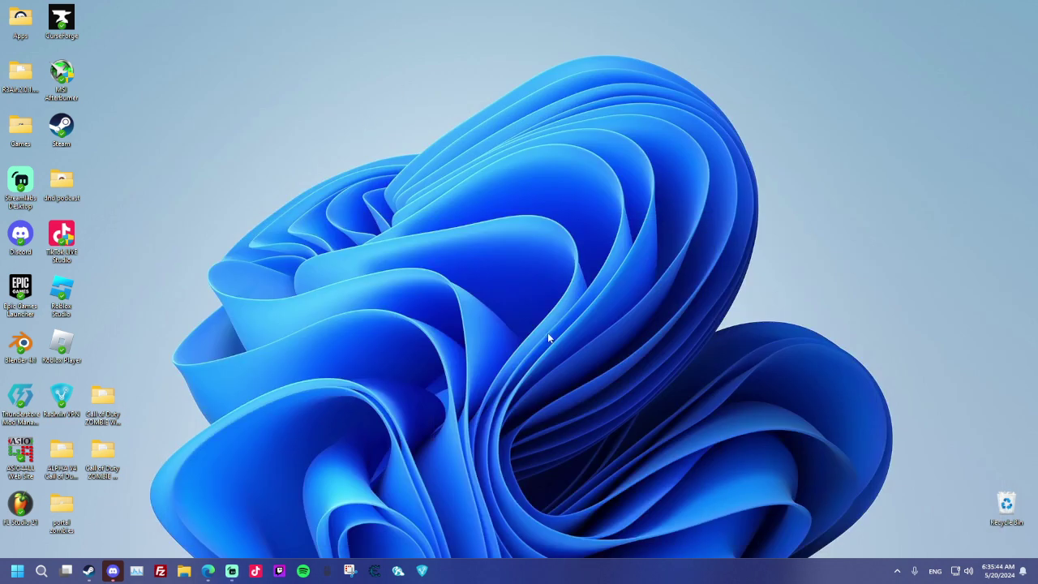
Delete the codzw application from the Call of Duty ZOMBIE WARFARE V5 folder on the desktop.
double_click(104, 411)
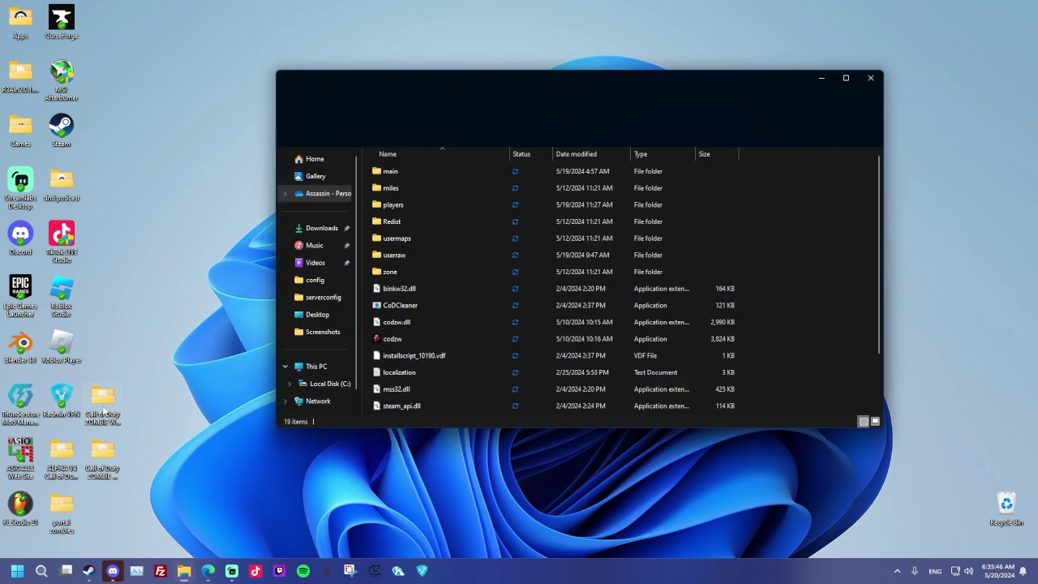
click(413, 338)
right_click(413, 338)
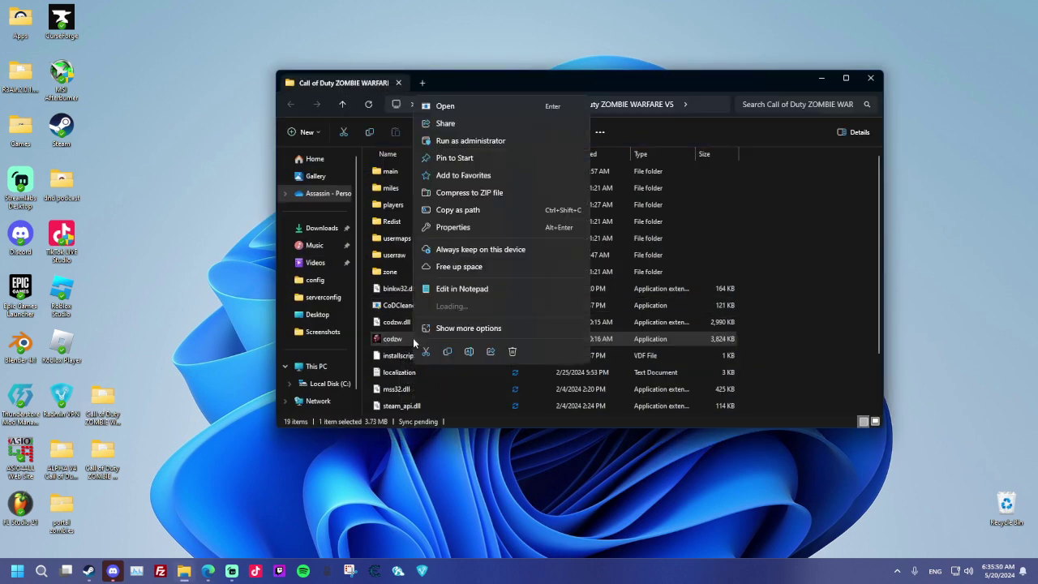
click(514, 354)
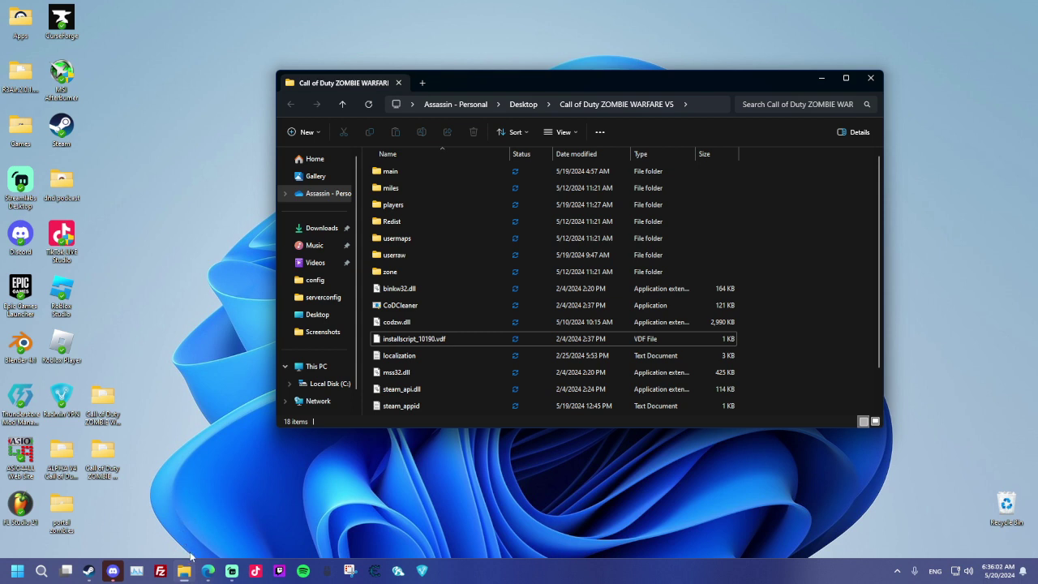
Open Downloads in a new window and open the game folder inside the PRE ALPHA V5 Call of Duty ZOMBIE WARFARE archive.
mouse_move(184, 570)
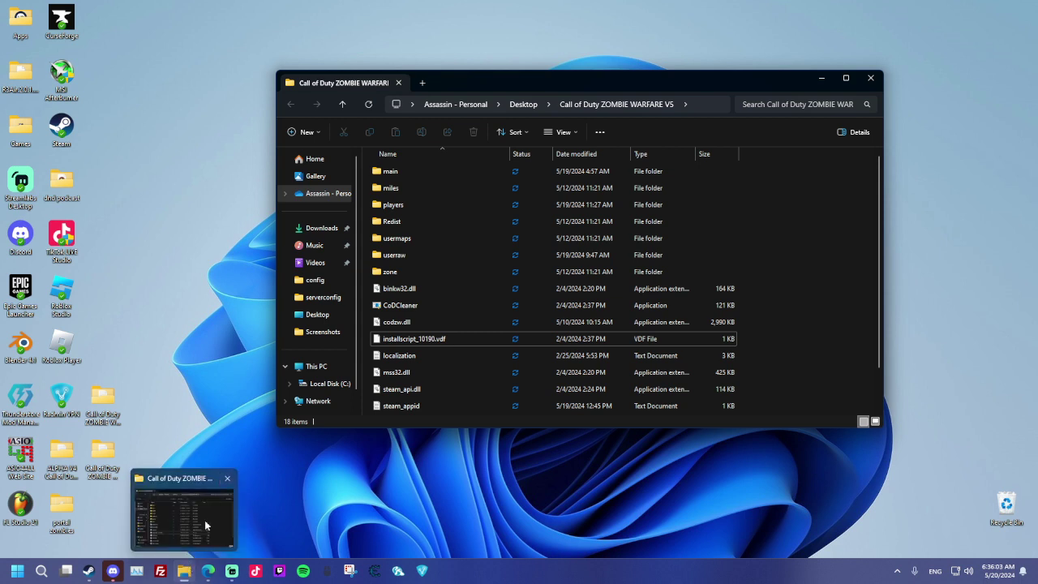
right_click(323, 234)
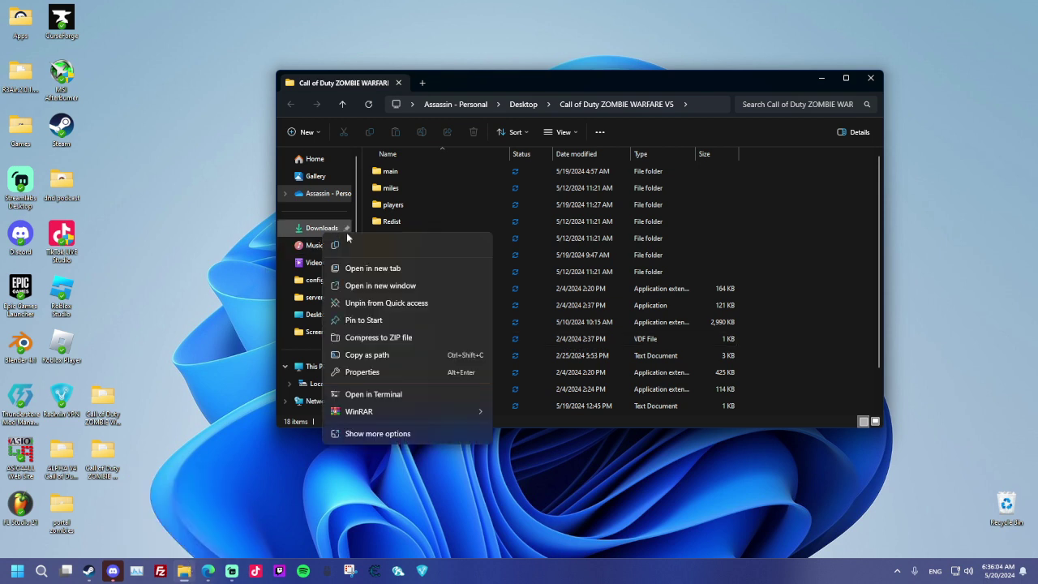
click(381, 286)
drag(589, 91, 819, 234)
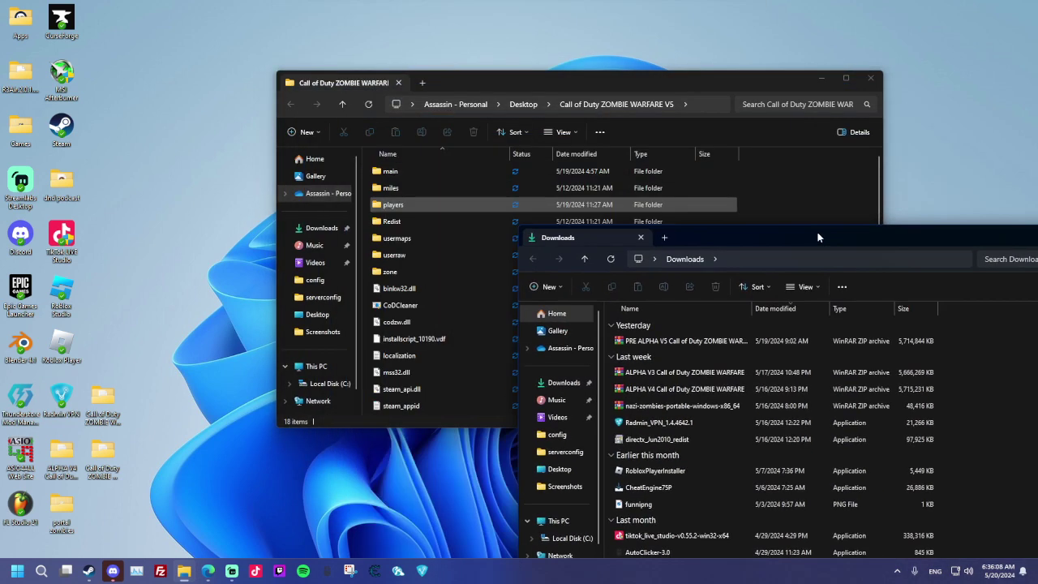
double_click(715, 343)
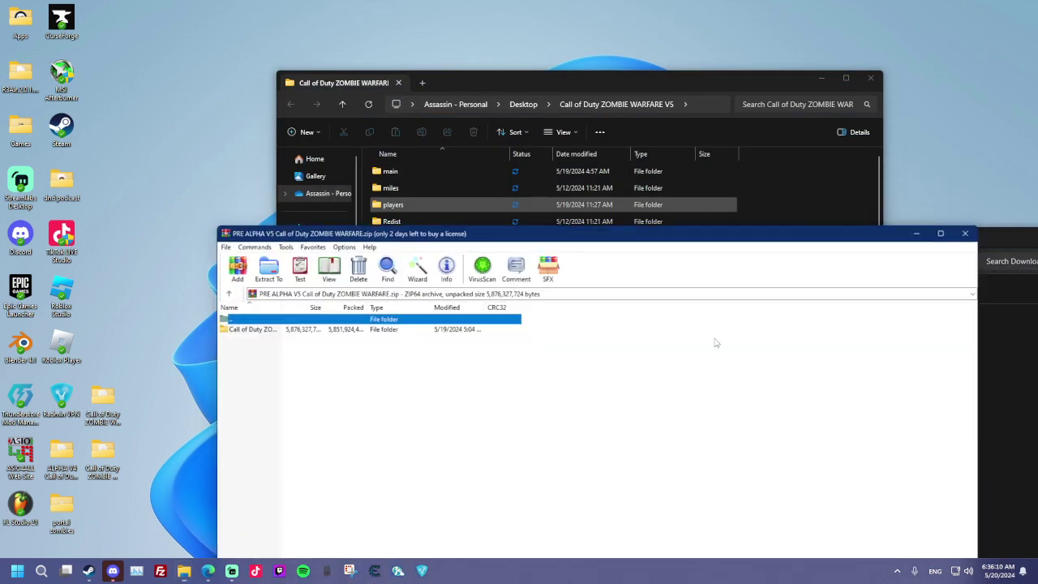
double_click(260, 328)
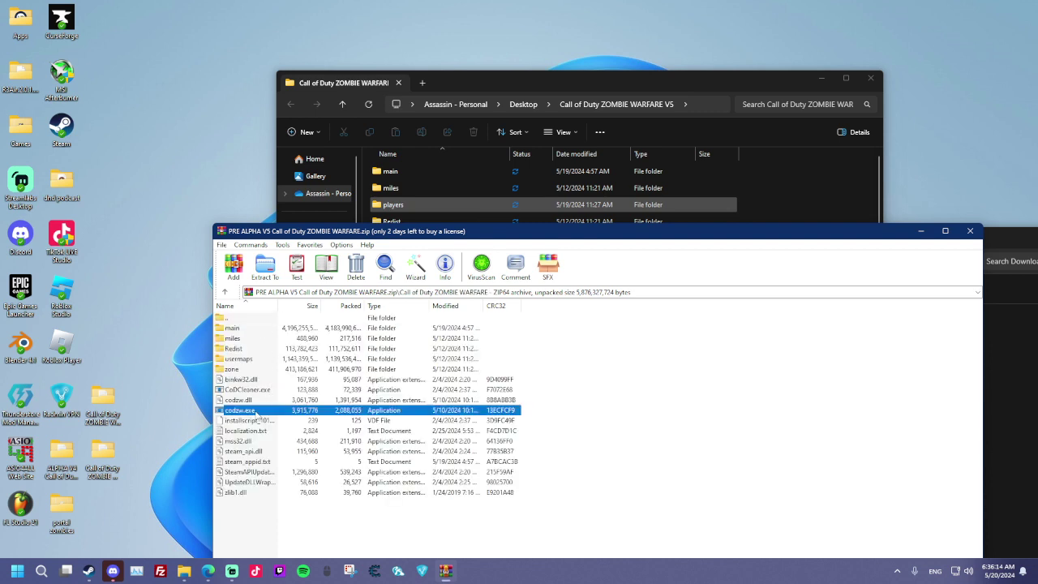
Arrange the archive beside the Call of Duty ZOMBIE WARFARE V5 folder window and extract codzw.exe into that folder.
drag(254, 415, 763, 224)
drag(686, 115, 709, 130)
drag(684, 80, 304, 122)
drag(555, 233, 711, 82)
click(264, 123)
drag(264, 122, 298, 56)
click(679, 83)
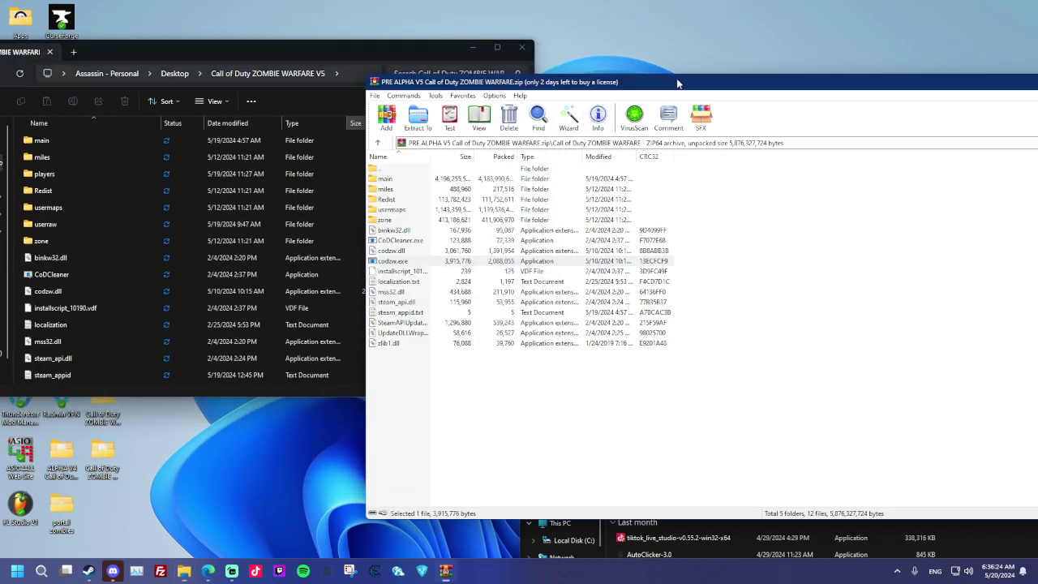
drag(678, 84, 692, 77)
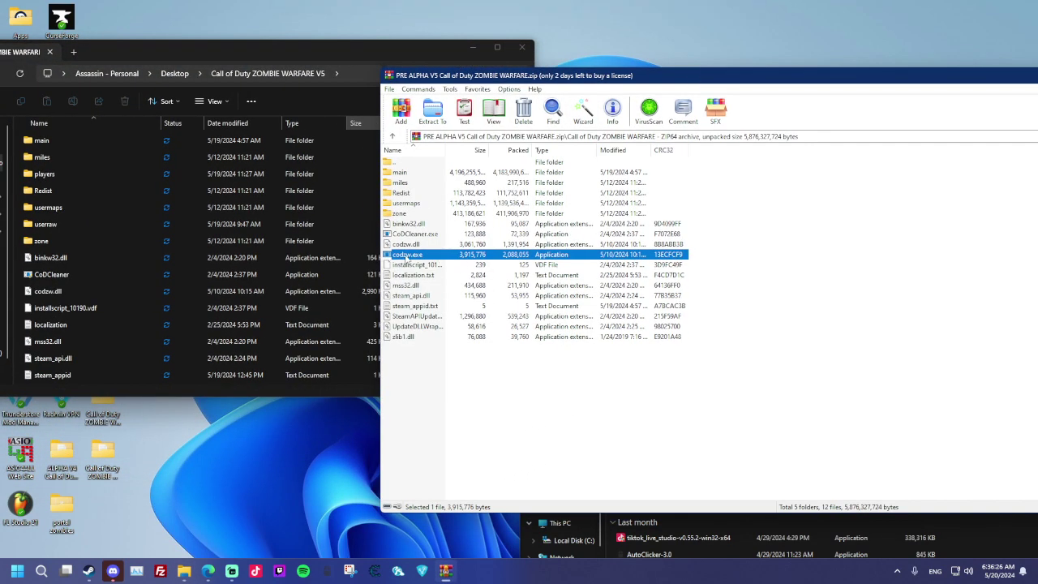
drag(407, 256, 196, 315)
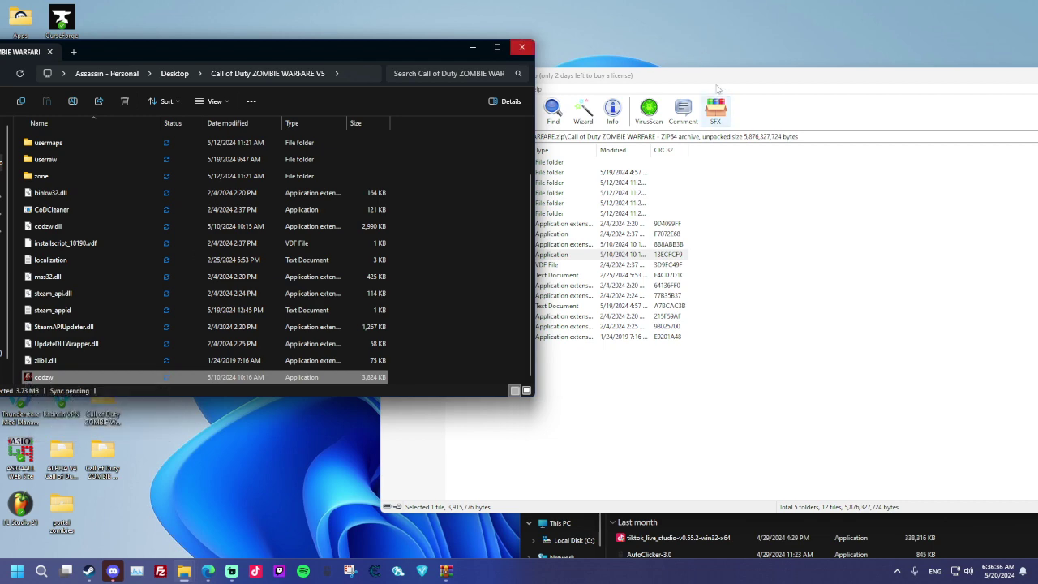
Close the archive and the Downloads window, and move the game folder window fully into view.
drag(717, 81, 568, 71)
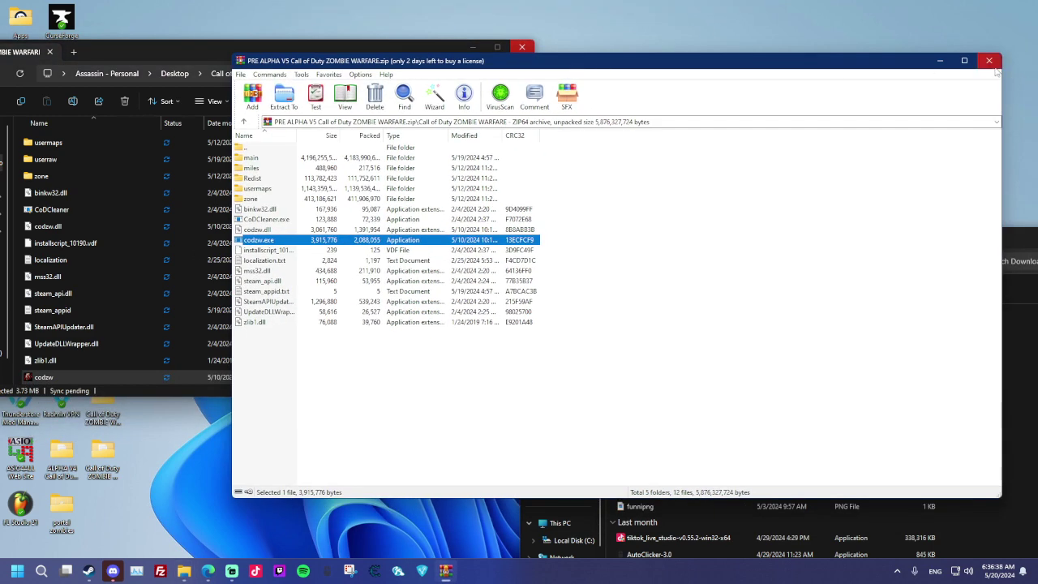
click(990, 60)
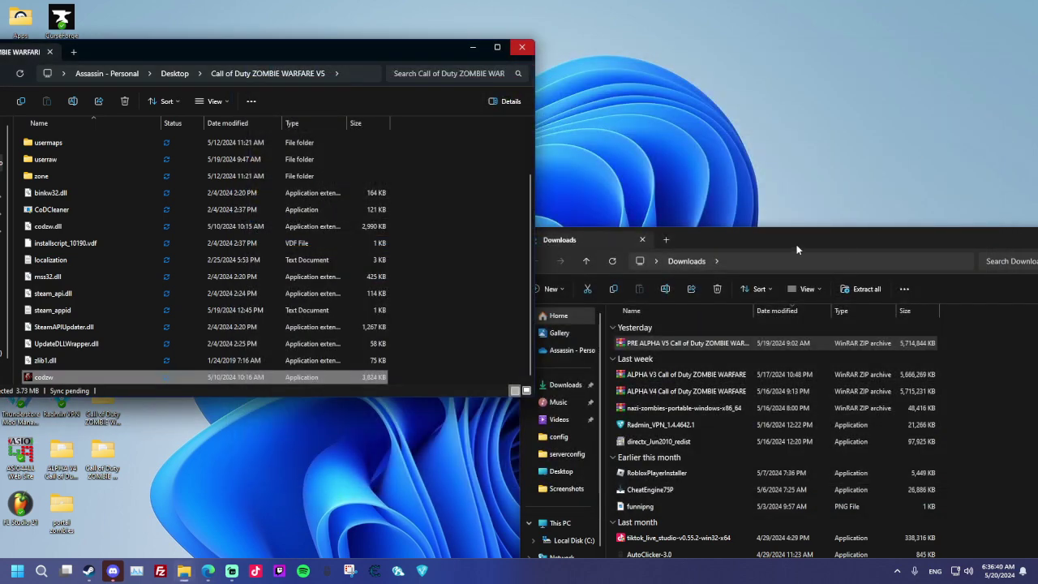
drag(795, 243, 518, 167)
click(837, 158)
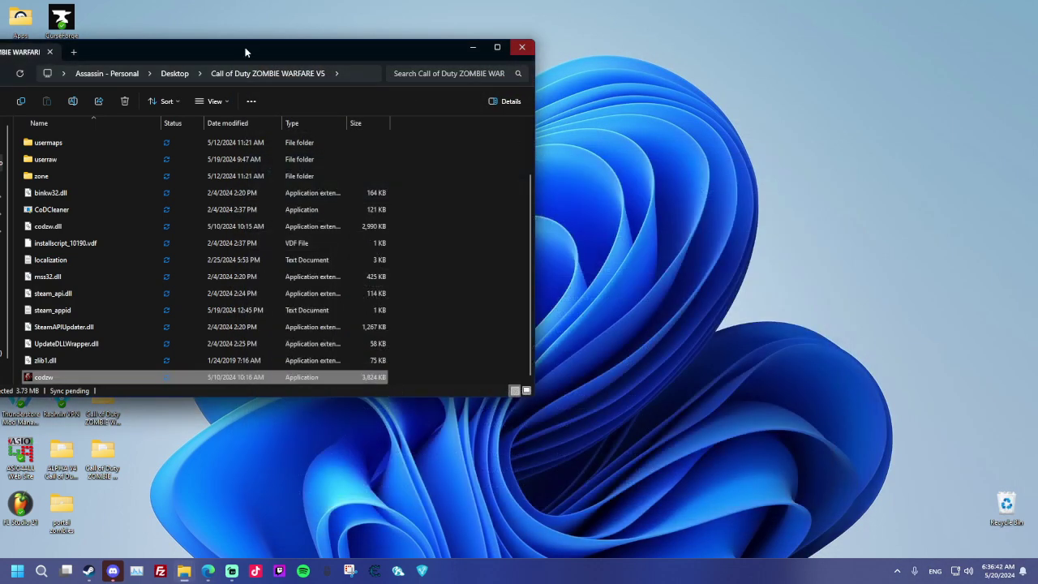
drag(231, 43, 376, 47)
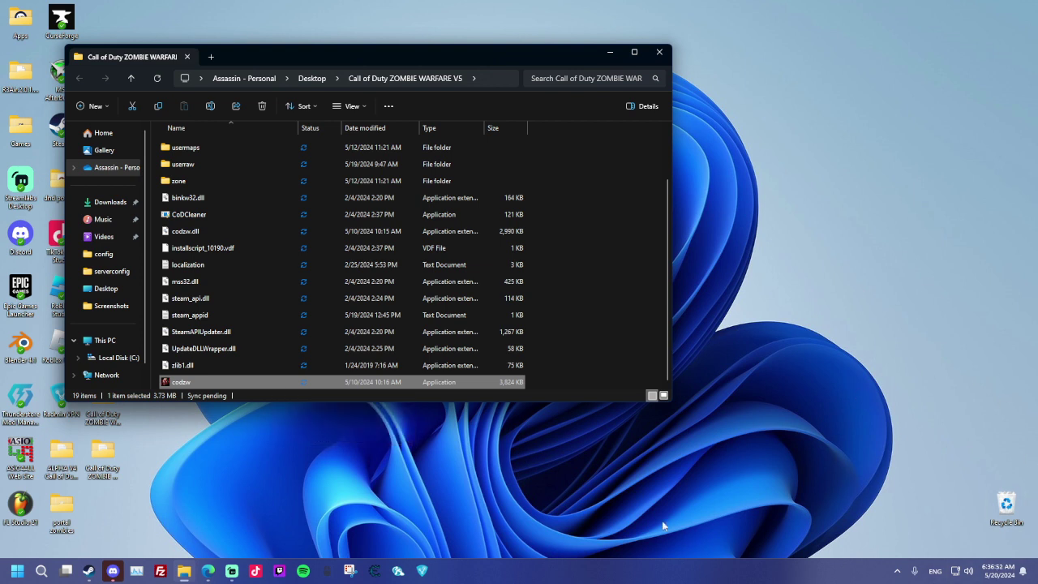
Open the Virus & threat protection page of Windows Security to review it, and close Windows Security and Settings.
click(16, 570)
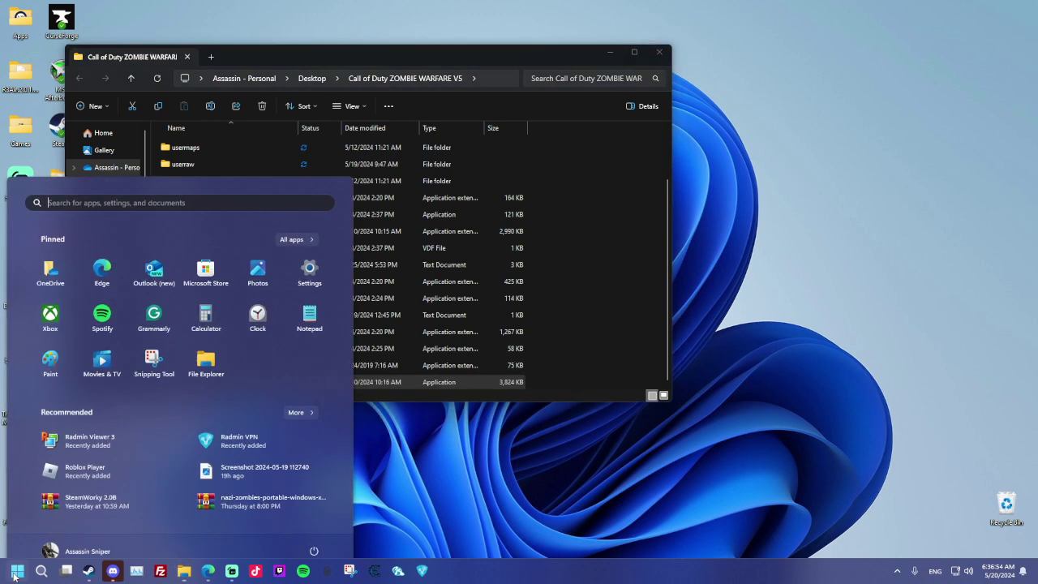
click(314, 255)
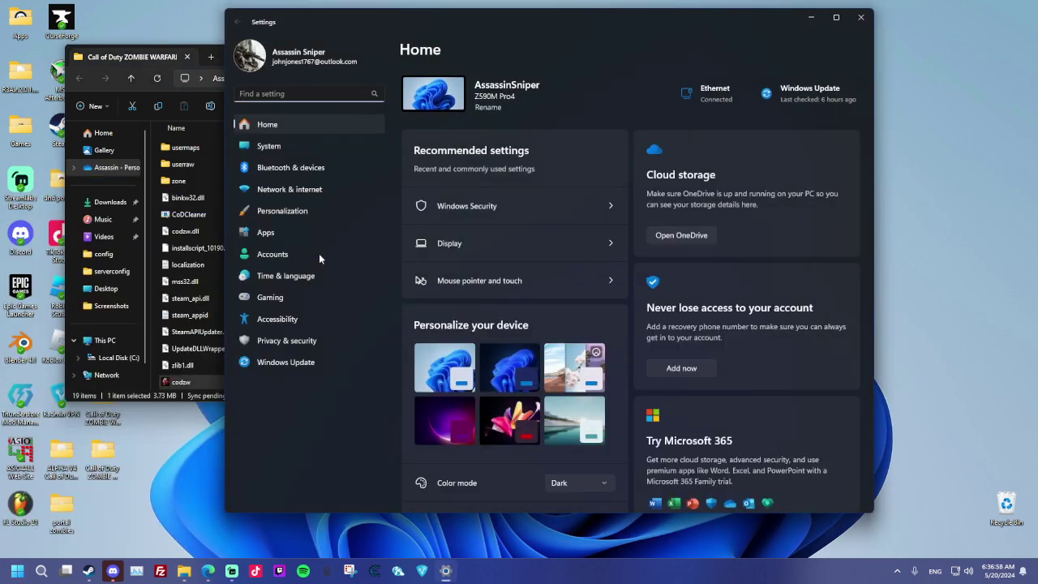
click(294, 341)
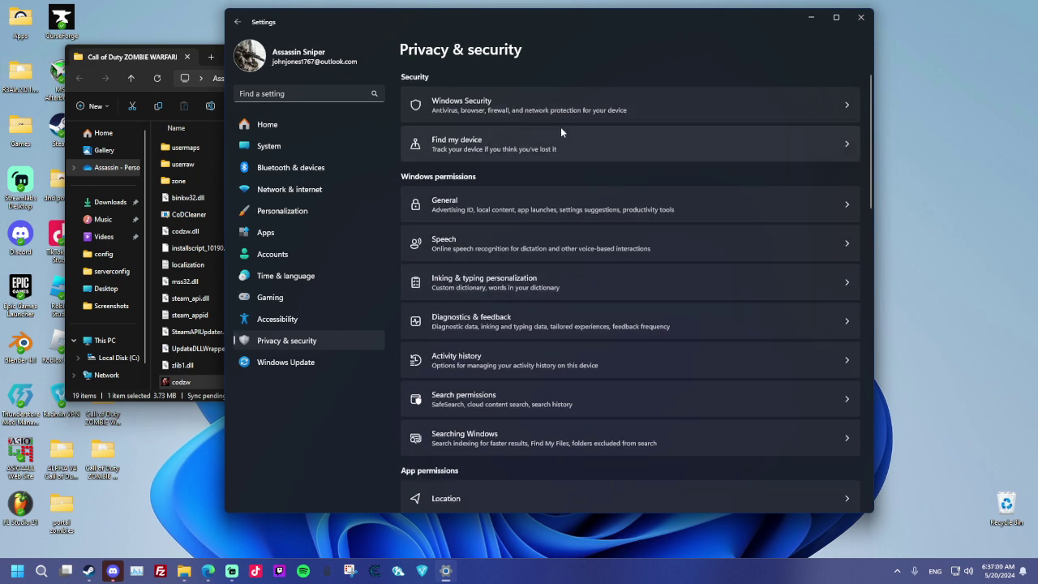
click(548, 107)
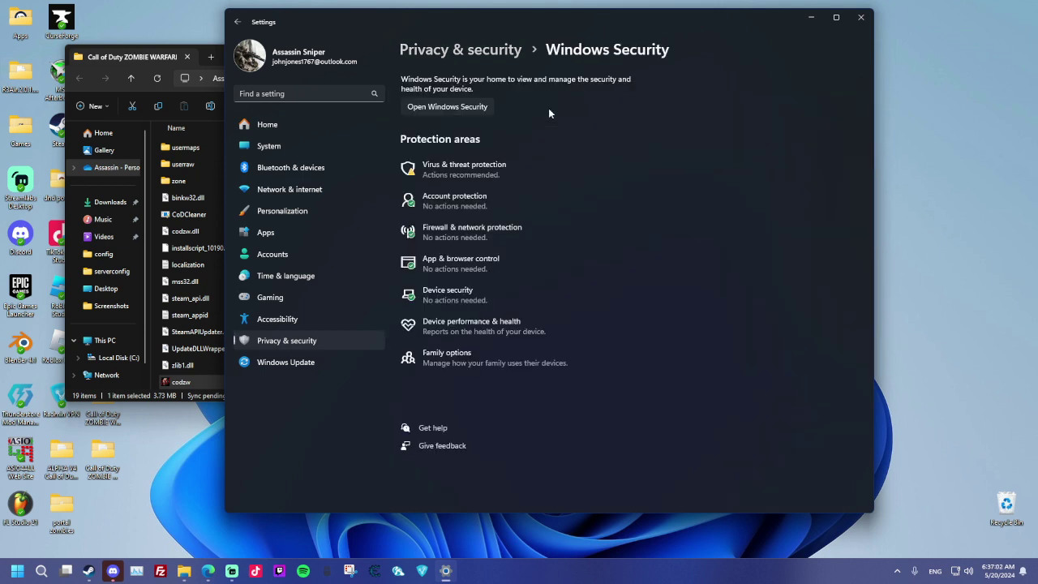
click(531, 183)
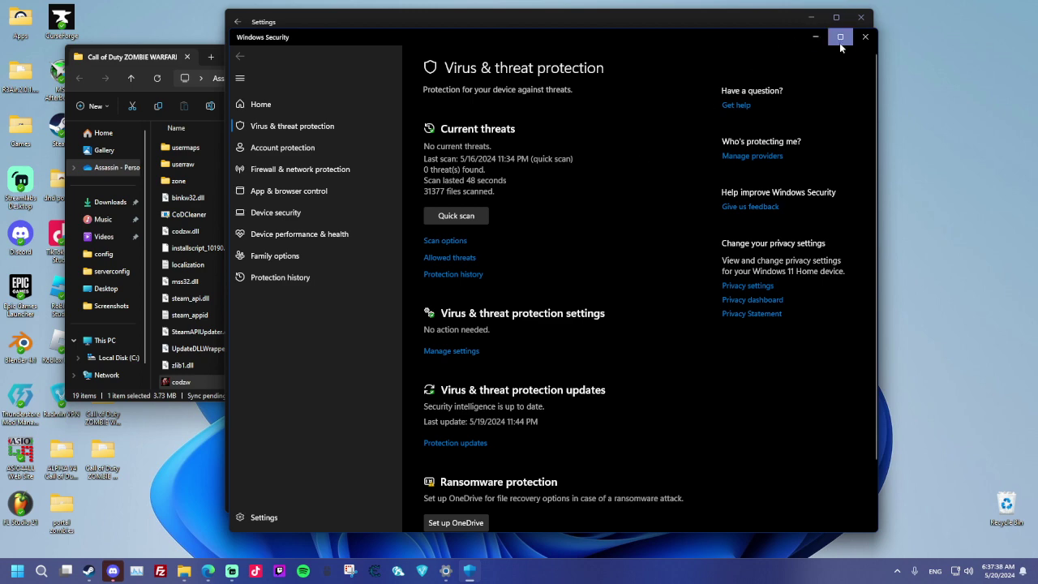
click(864, 38)
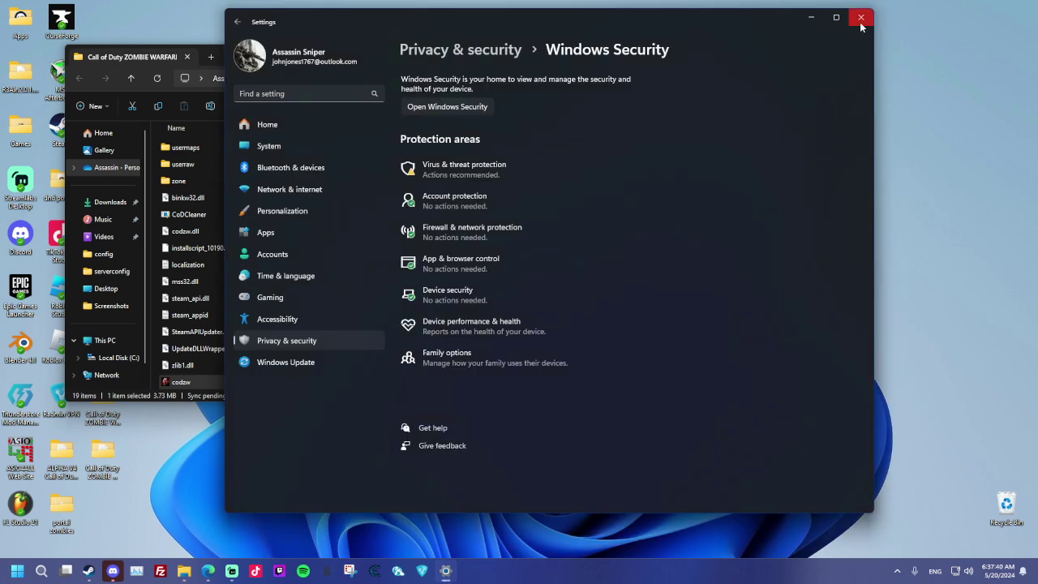
click(859, 18)
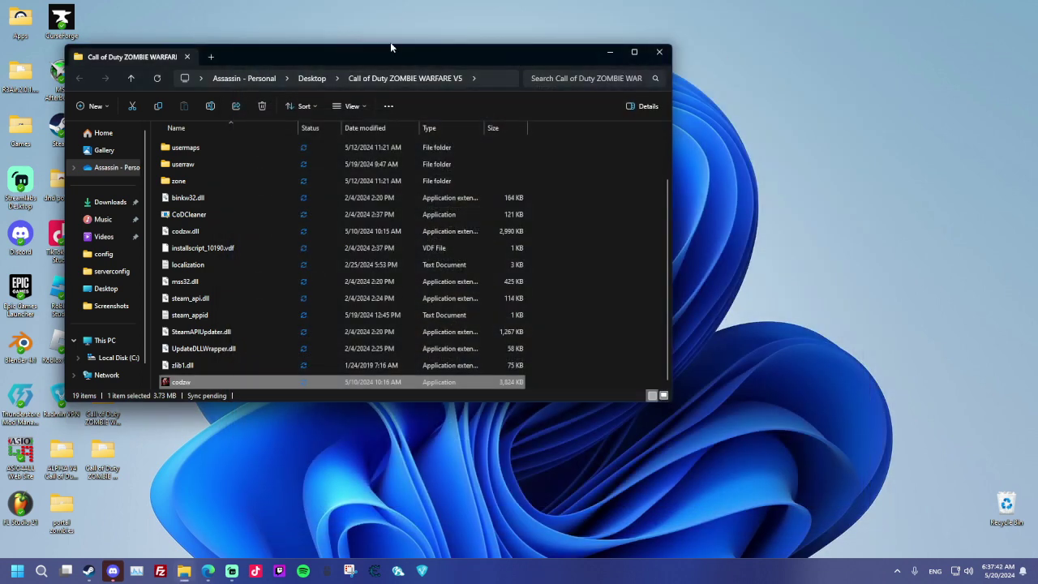
Run codzw from the Call of Duty ZOMBIE WARFARE V5 folder and let it run anyway despite the SmartScreen block.
drag(397, 57, 515, 91)
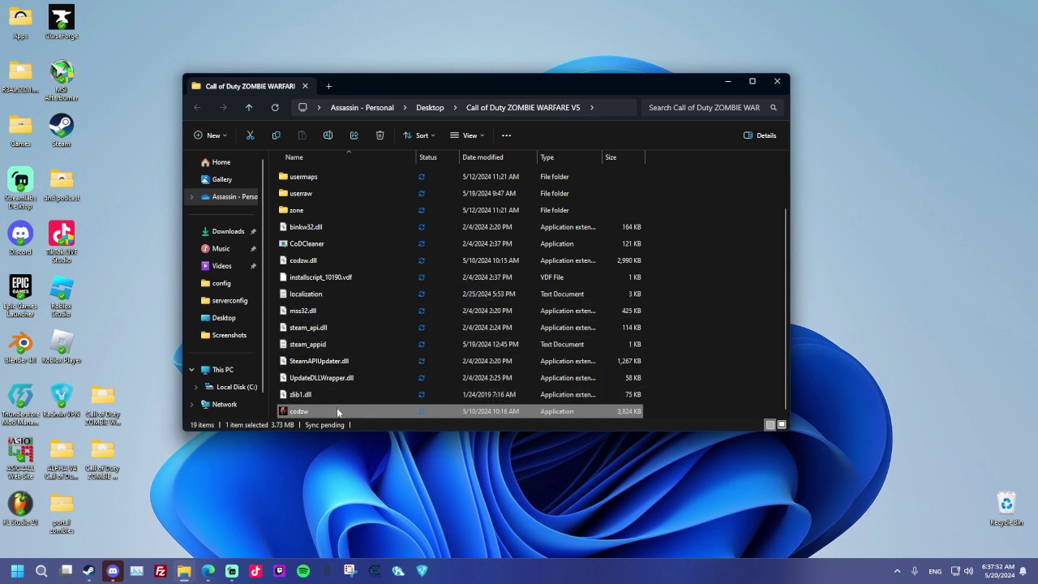
mouse_move(338, 411)
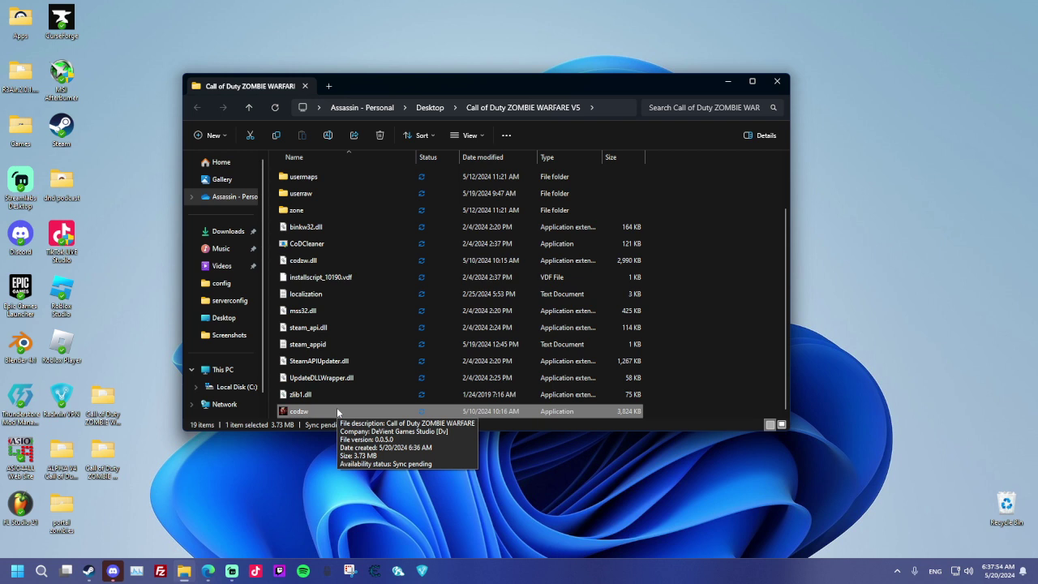
double_click(337, 411)
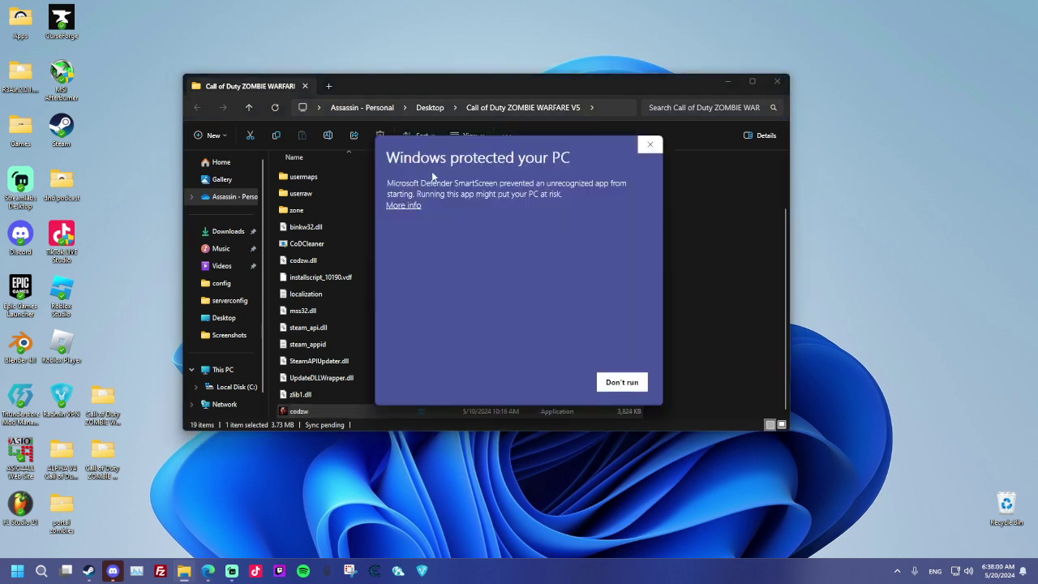
click(402, 206)
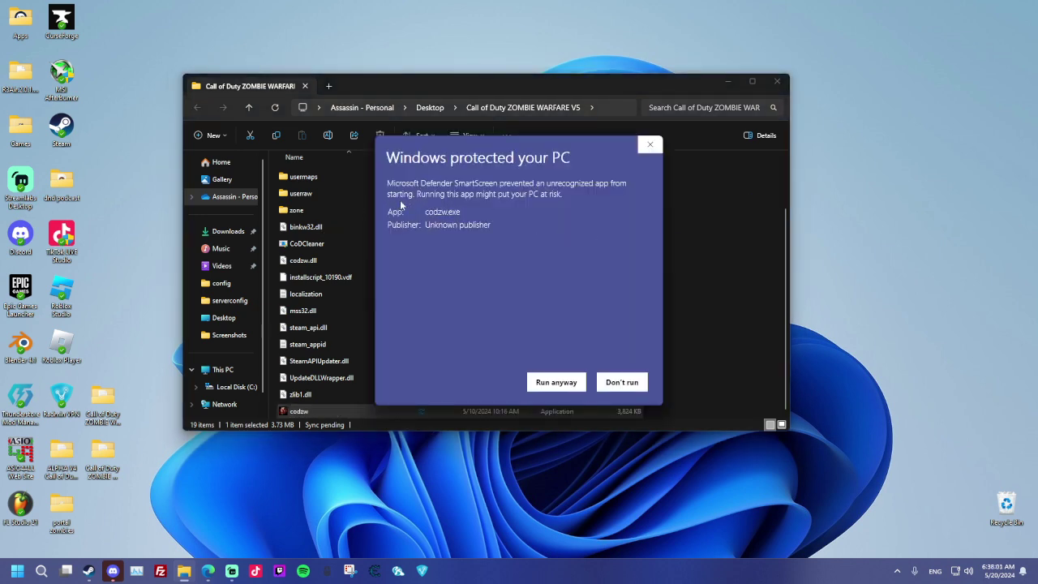
click(545, 378)
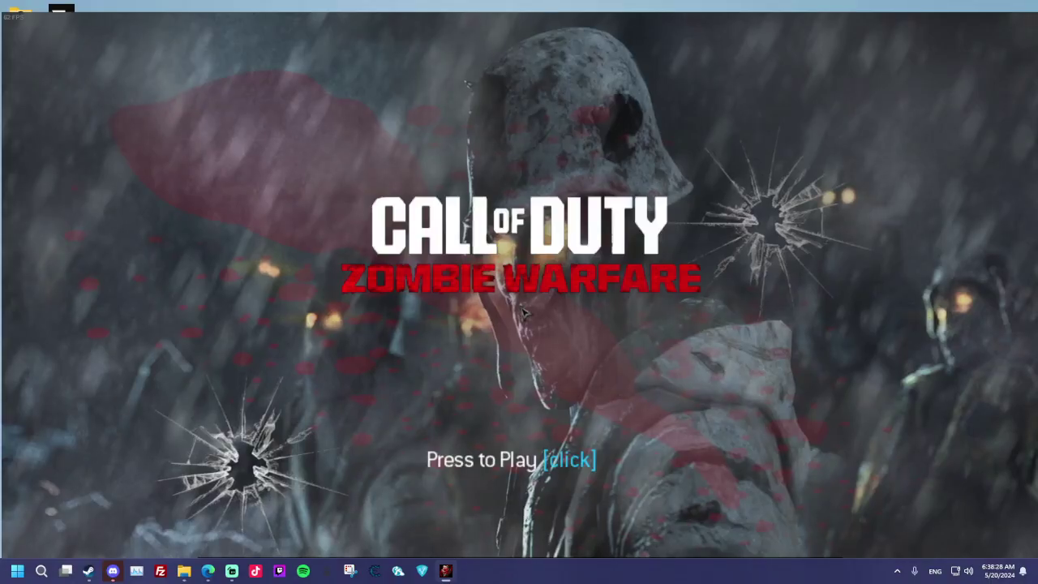
Quit the game from its title screen and bring up Radmin VPN in place of the game folder window.
key(Escape)
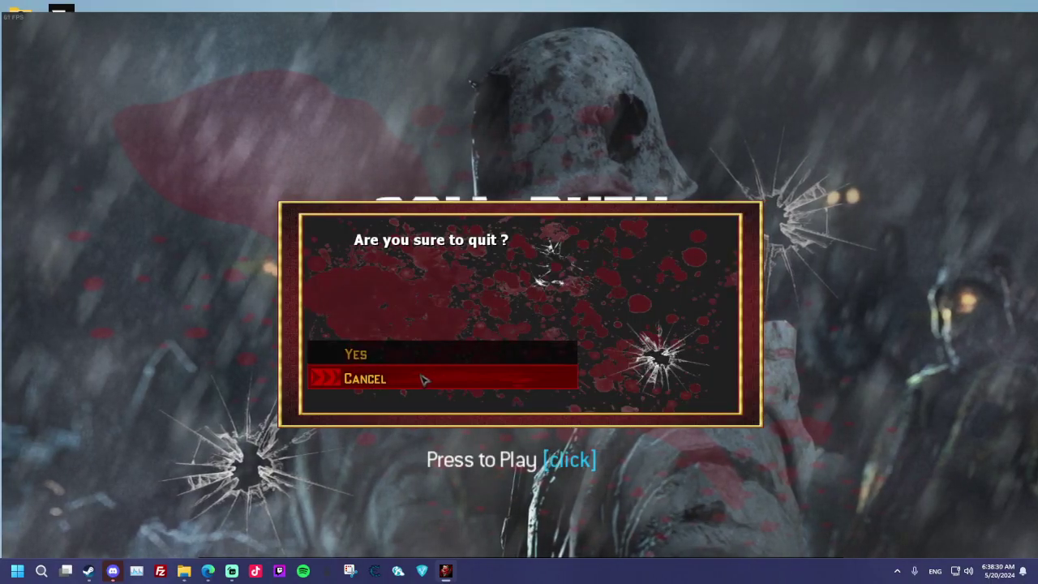
click(402, 355)
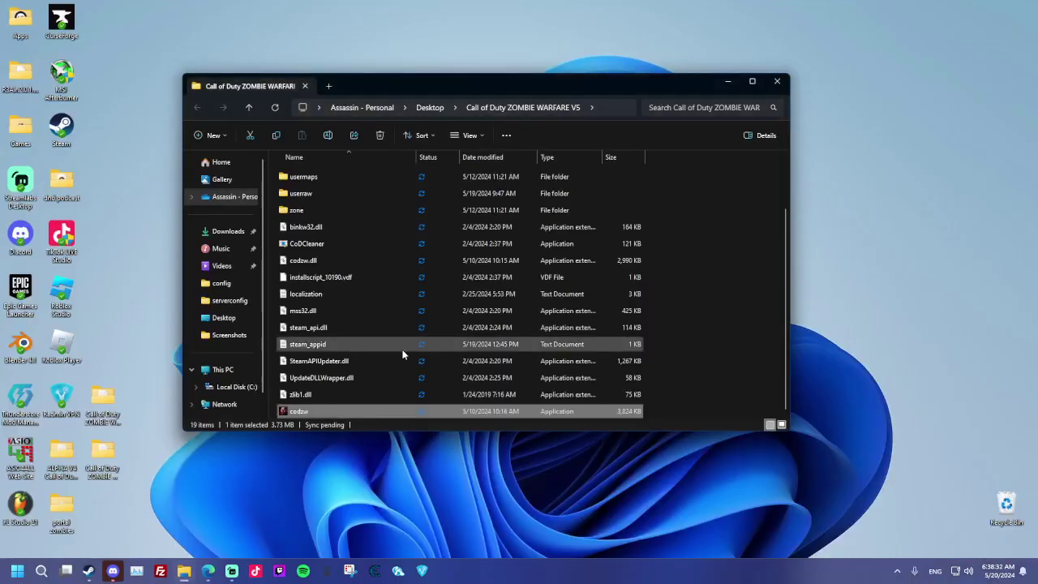
click(729, 82)
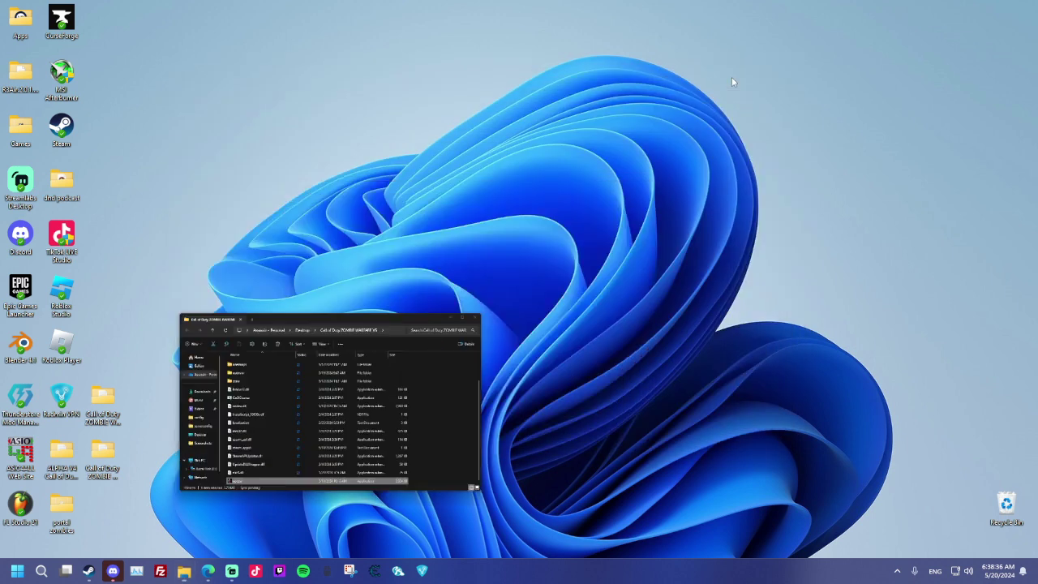
click(421, 570)
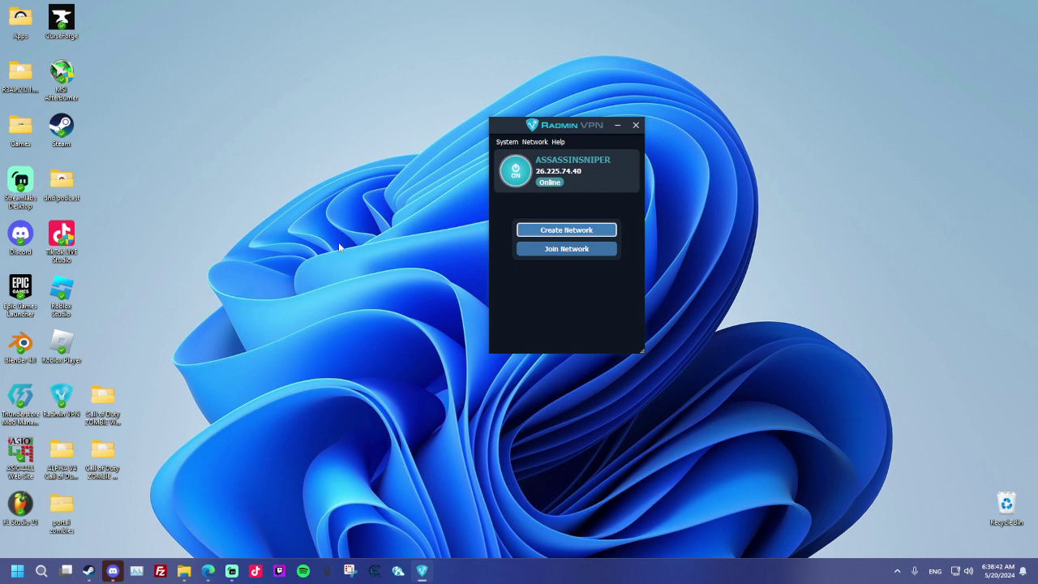
Switch to Discord and open the Help channel's pinned Play_With_Friends_-_Guide.pdf in its own browser window, minimizing the original browser window.
click(113, 571)
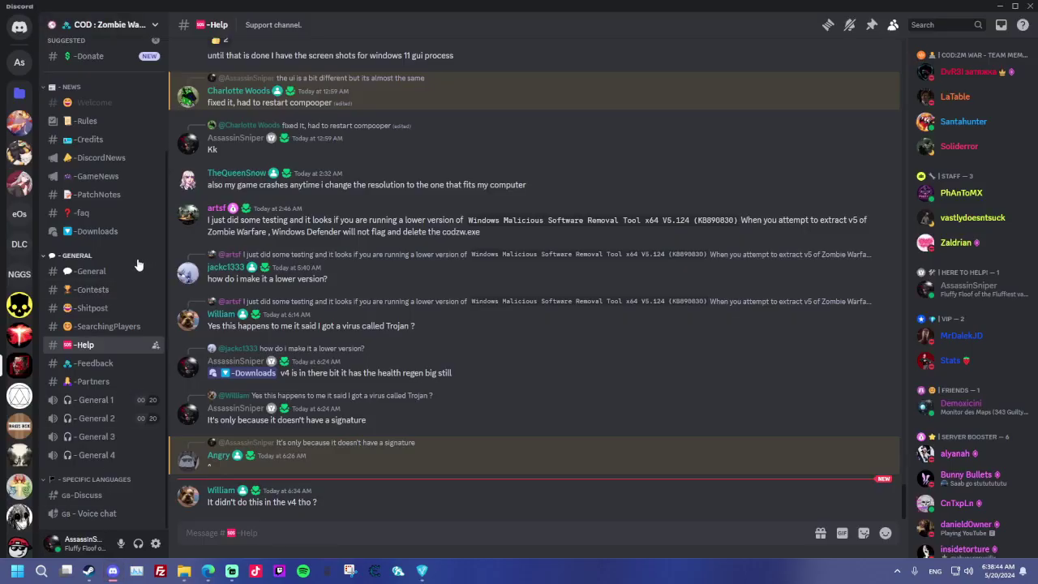
click(870, 26)
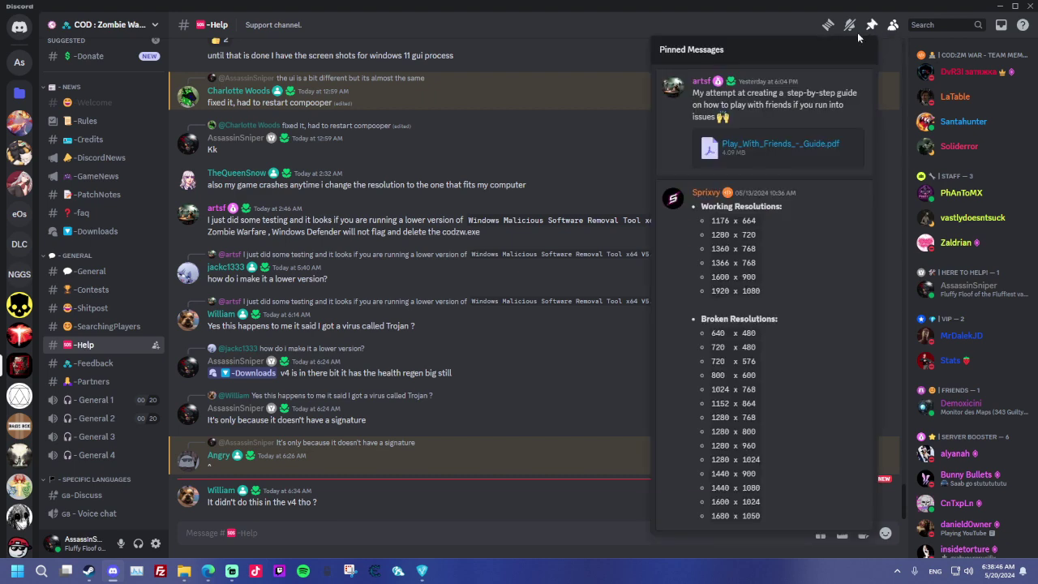
click(764, 143)
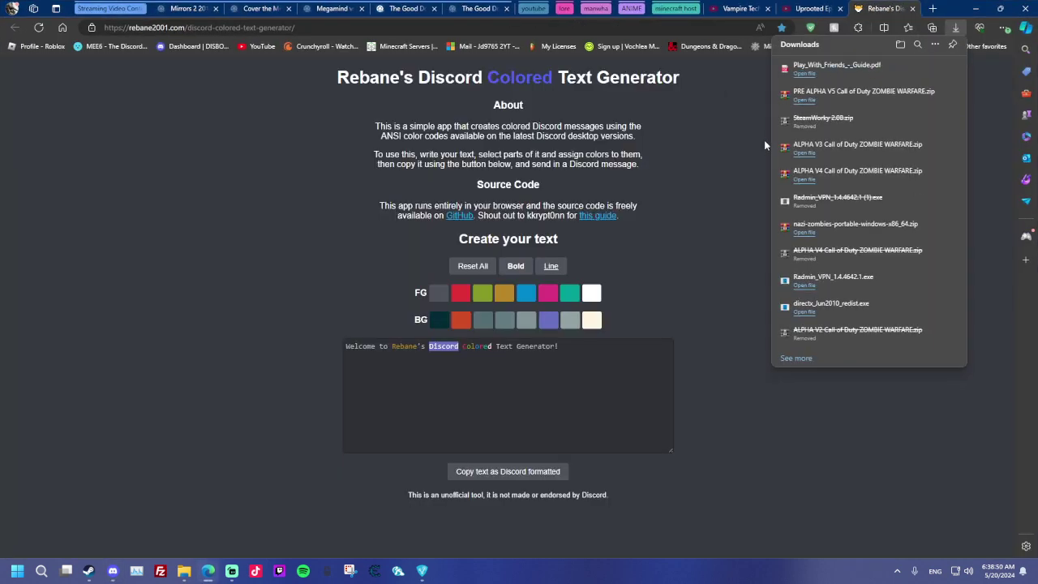
click(802, 73)
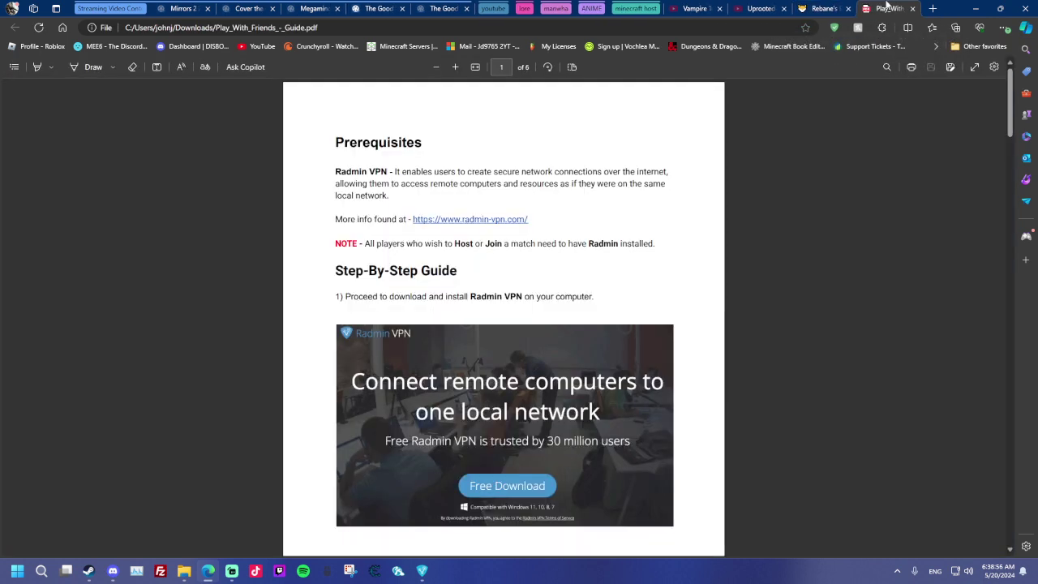
drag(880, 10, 859, 200)
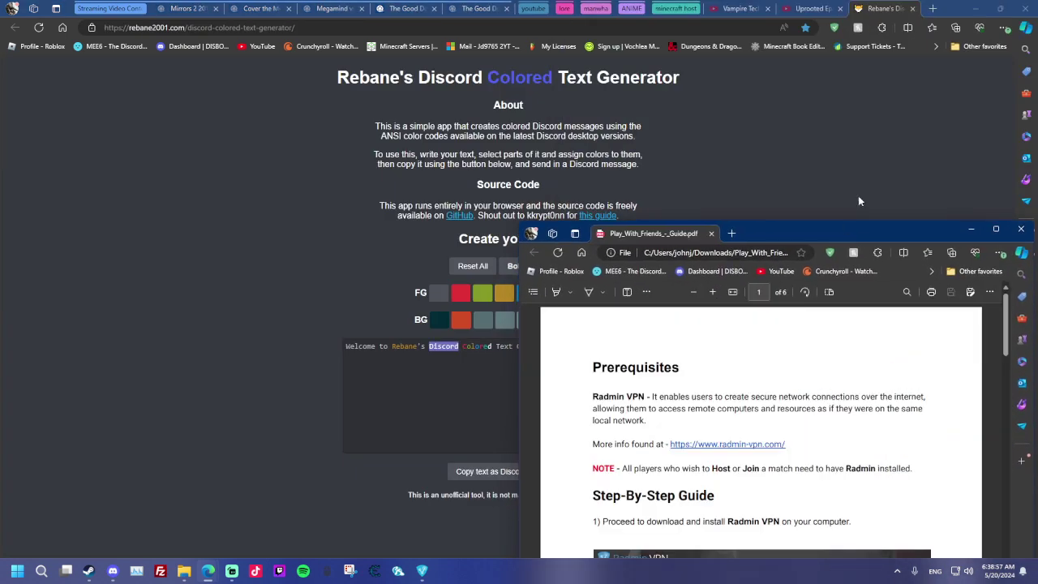
click(977, 8)
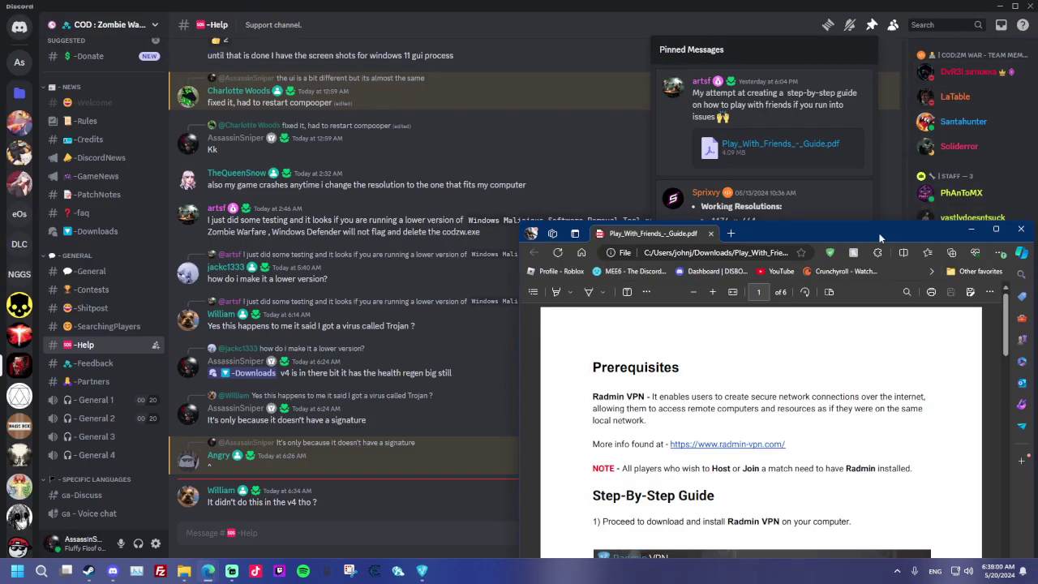
Reply "yeah dk why v5 is" to the latest message in Discord's Help channel and minimize Discord.
click(342, 553)
click(641, 497)
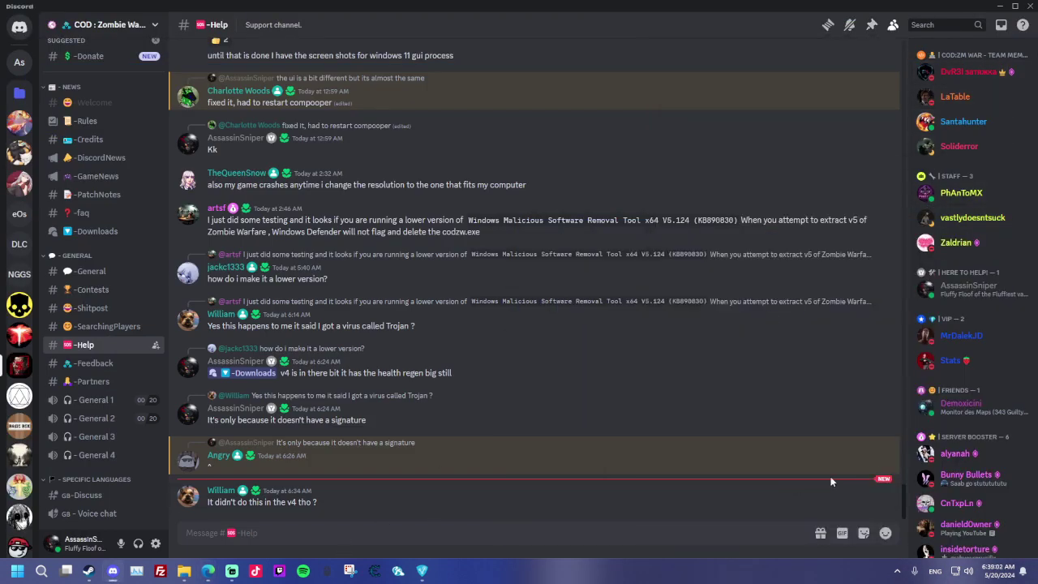
click(865, 484)
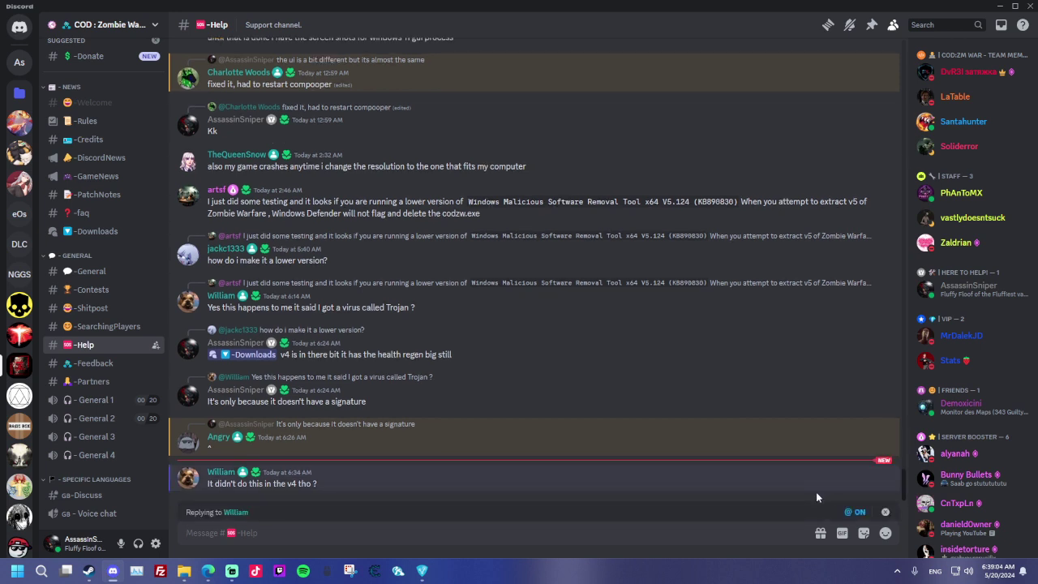
text(yeah dk why v5 is)
key(Return)
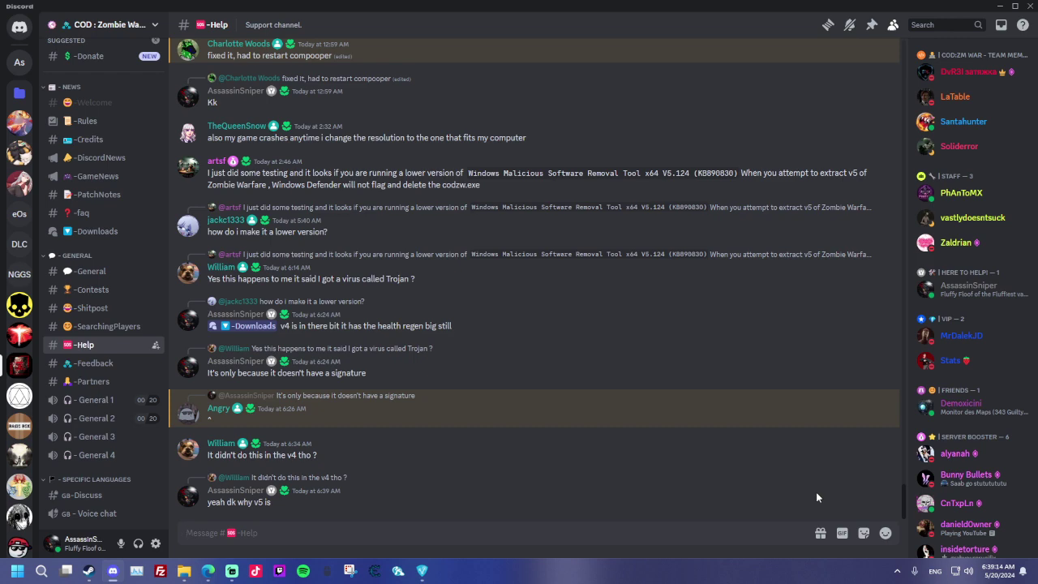
click(999, 6)
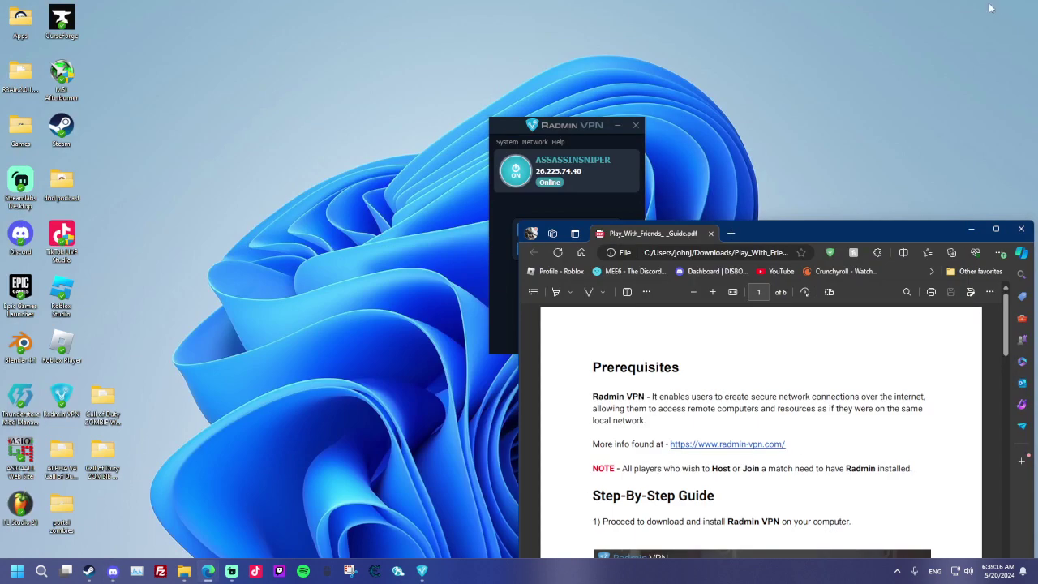
Maximize the Play_With_Friends guide and read its Prerequisites section about Radmin VPN.
click(999, 230)
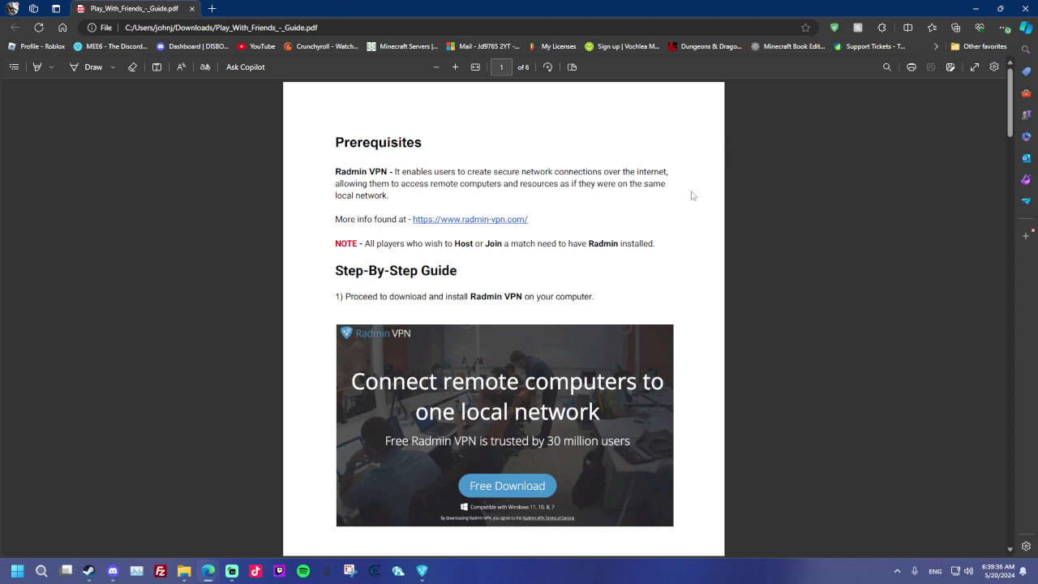
drag(596, 183, 637, 171)
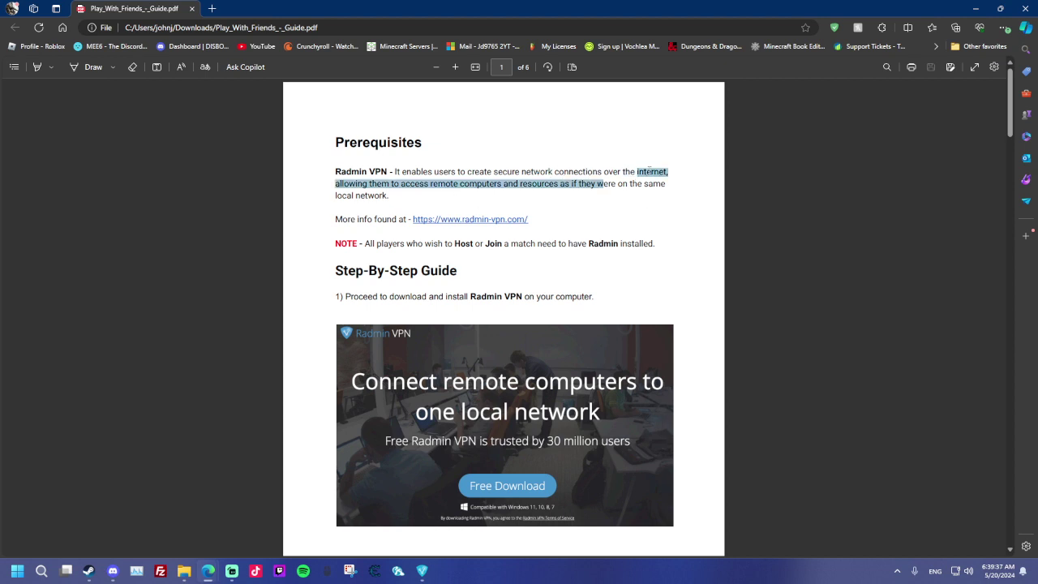
click(663, 208)
drag(377, 184, 392, 203)
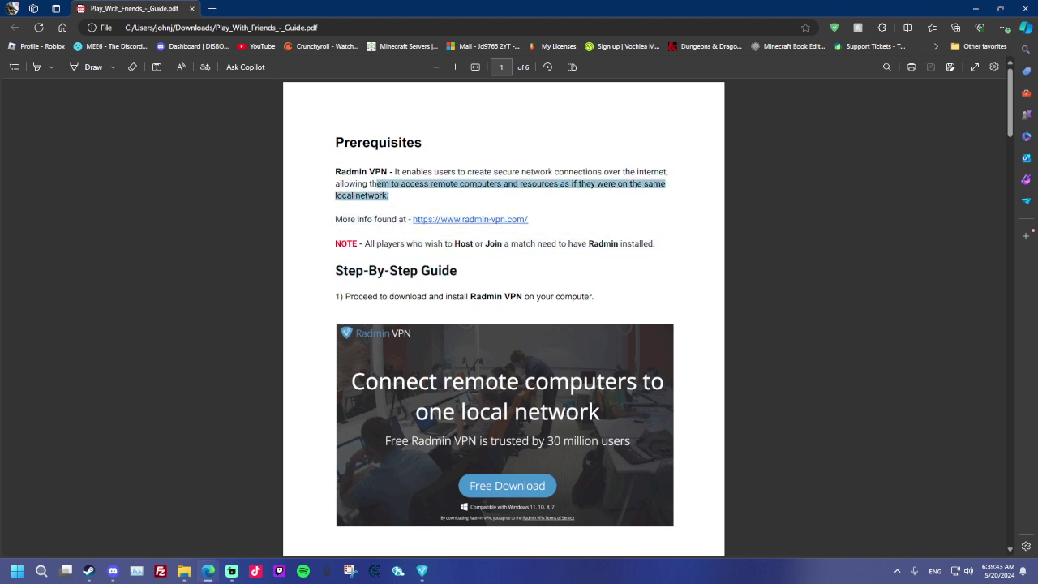
click(615, 215)
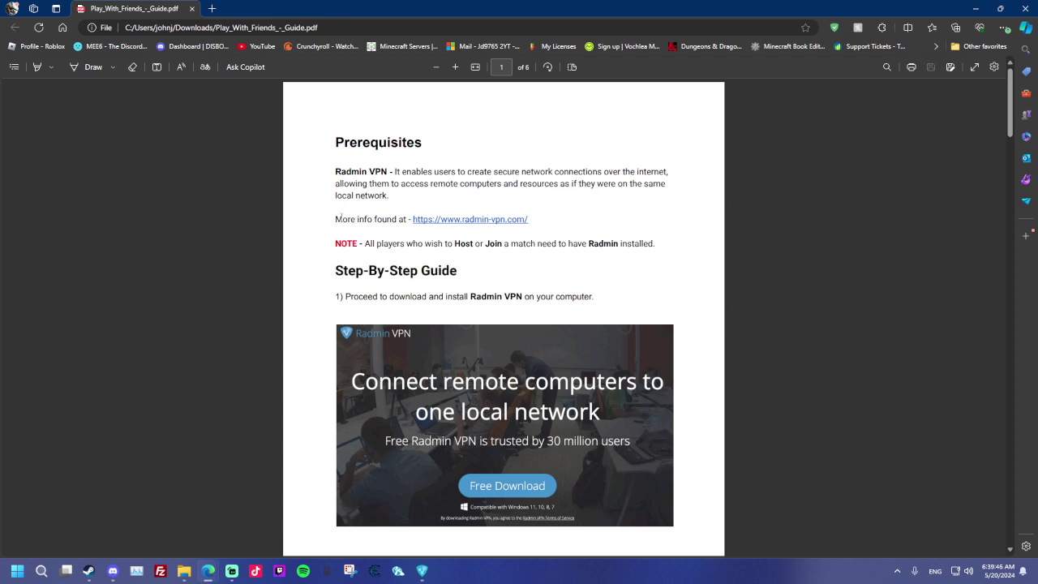
drag(336, 219, 560, 235)
click(682, 235)
Read the guide's first Step-By-Step instruction about downloading and installing Radmin VPN.
scroll(682, 238, down, 3)
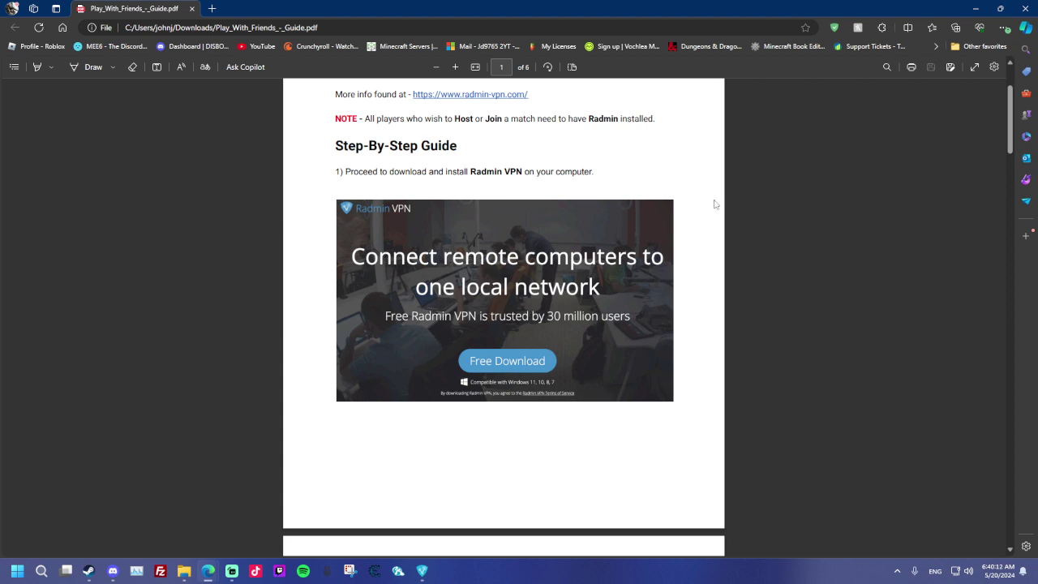
scroll(773, 183, down, 3)
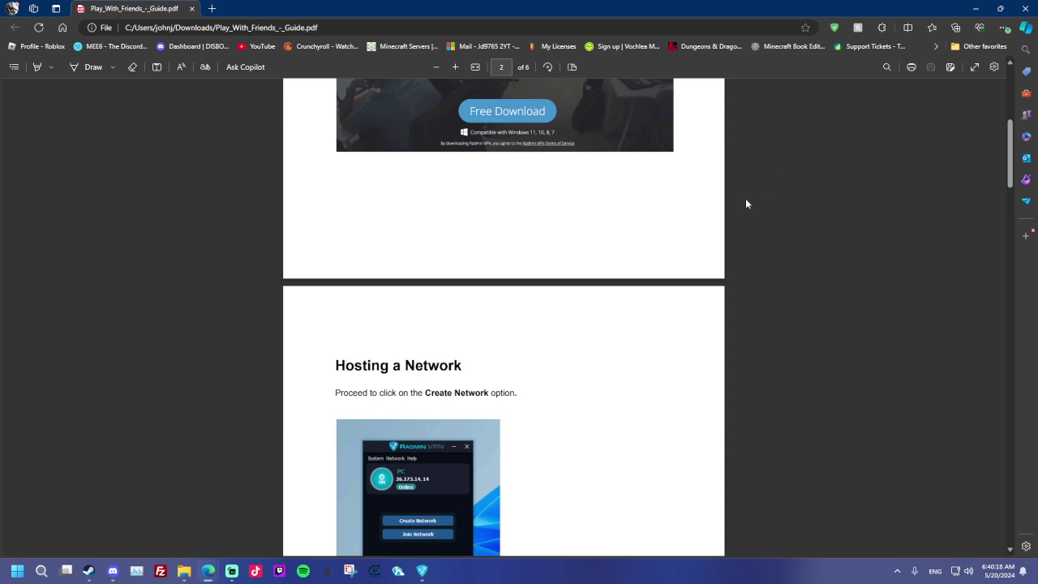
scroll(744, 202, up, 5)
scroll(744, 202, down, 3)
scroll(746, 204, up, 2)
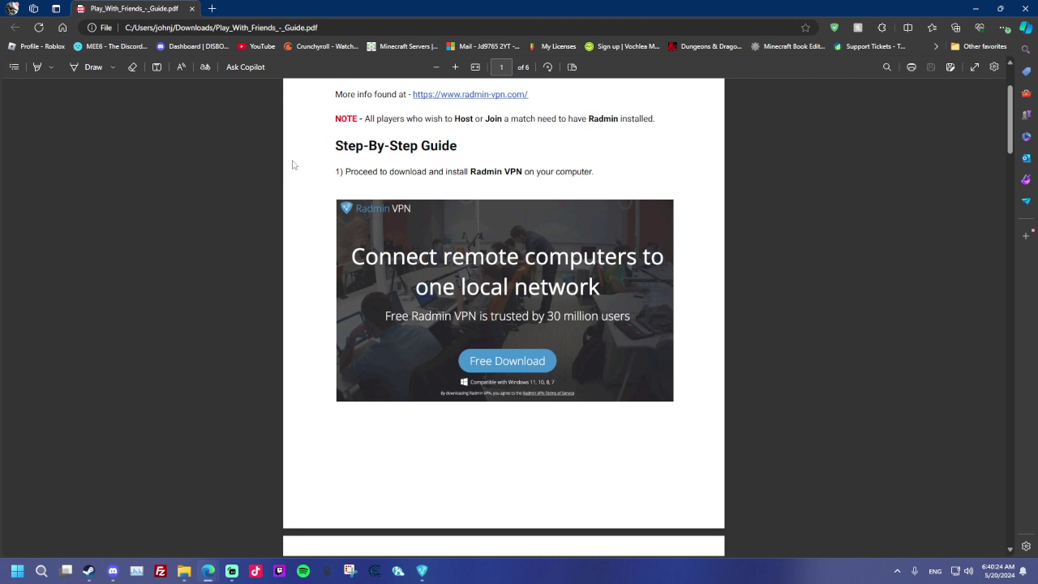
Read the guide's Hosting a Network section, from the Create Network option to sharing the network details and launching the game.
scroll(324, 151, down, 2)
scroll(324, 151, down, 6)
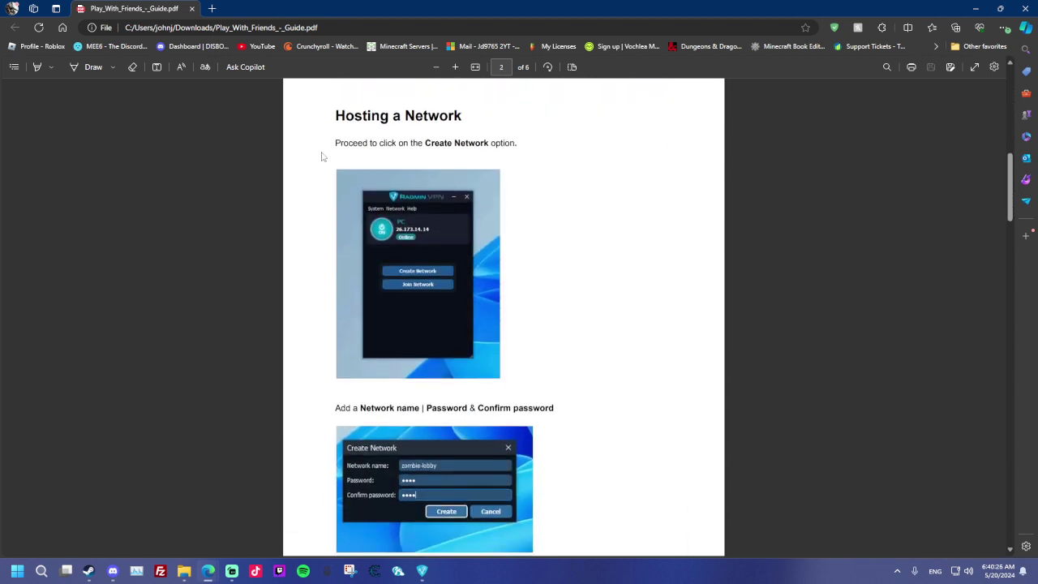
scroll(321, 157, down, 2)
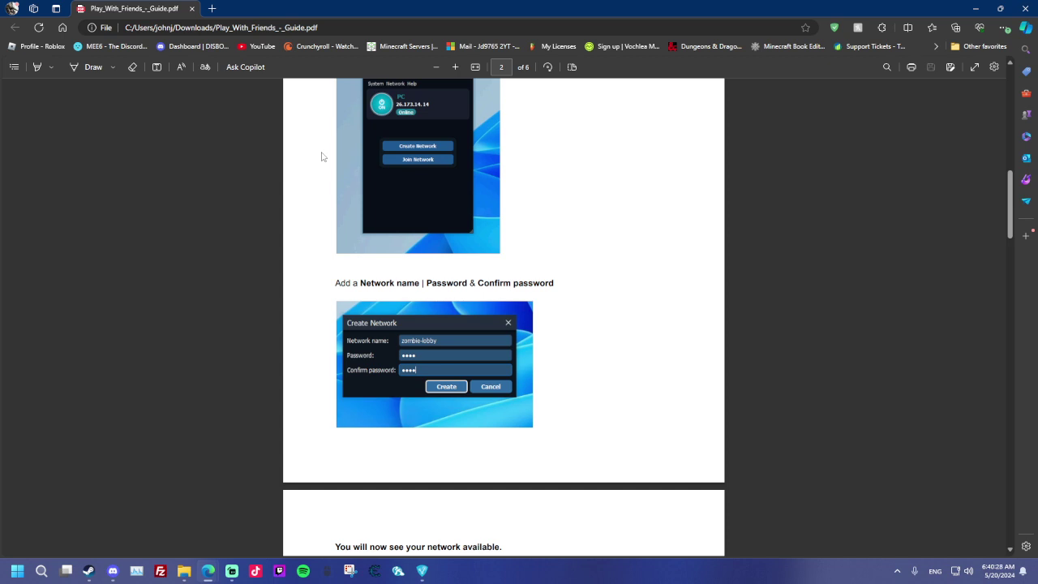
scroll(322, 162, down, 6)
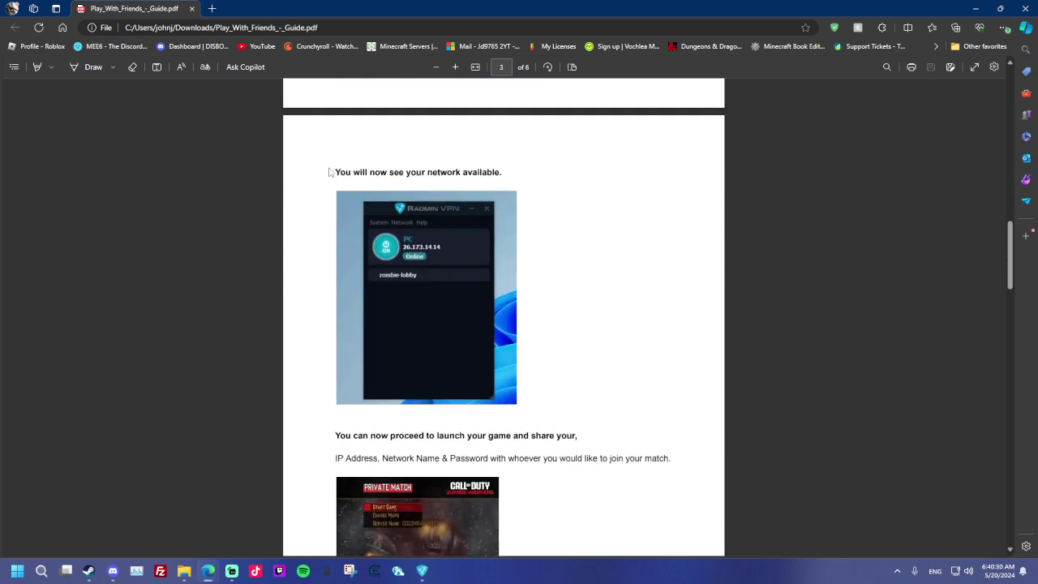
scroll(329, 171, down, 4)
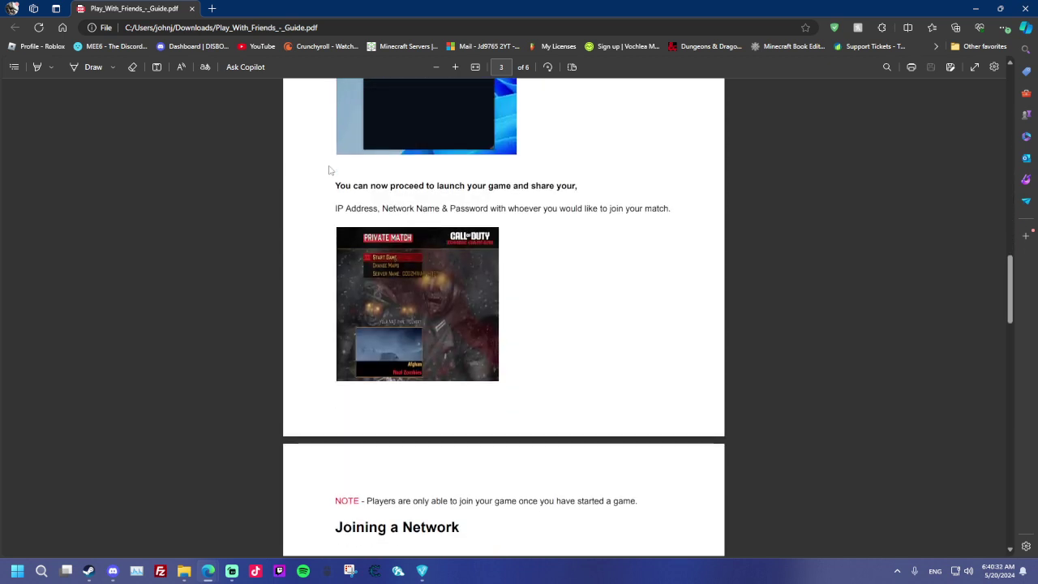
scroll(503, 331, down, 2)
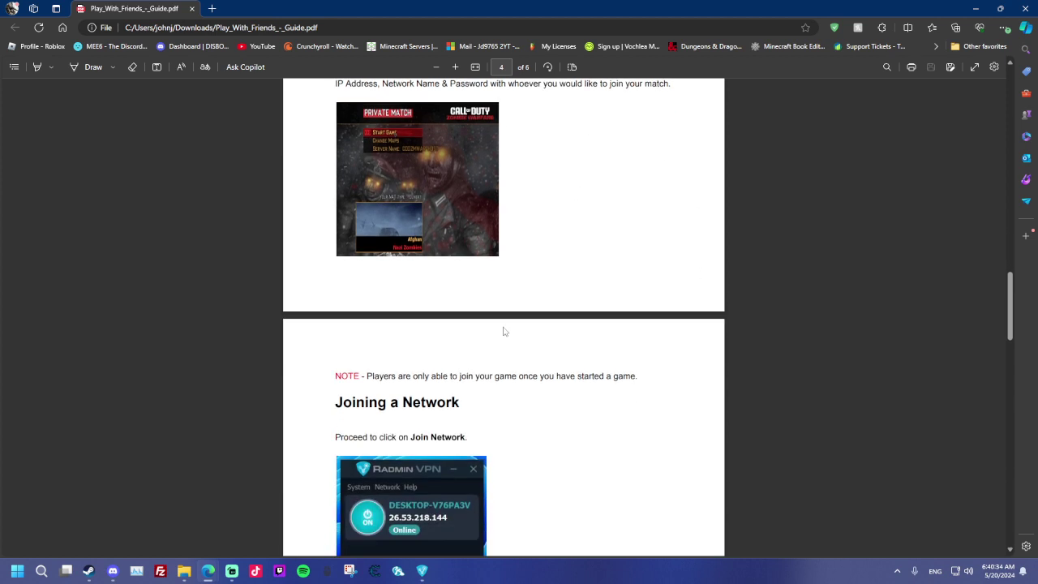
Read the guide's Joining a Network section about entering the host's network name and password.
scroll(488, 287, down, 1)
scroll(488, 288, down, 1)
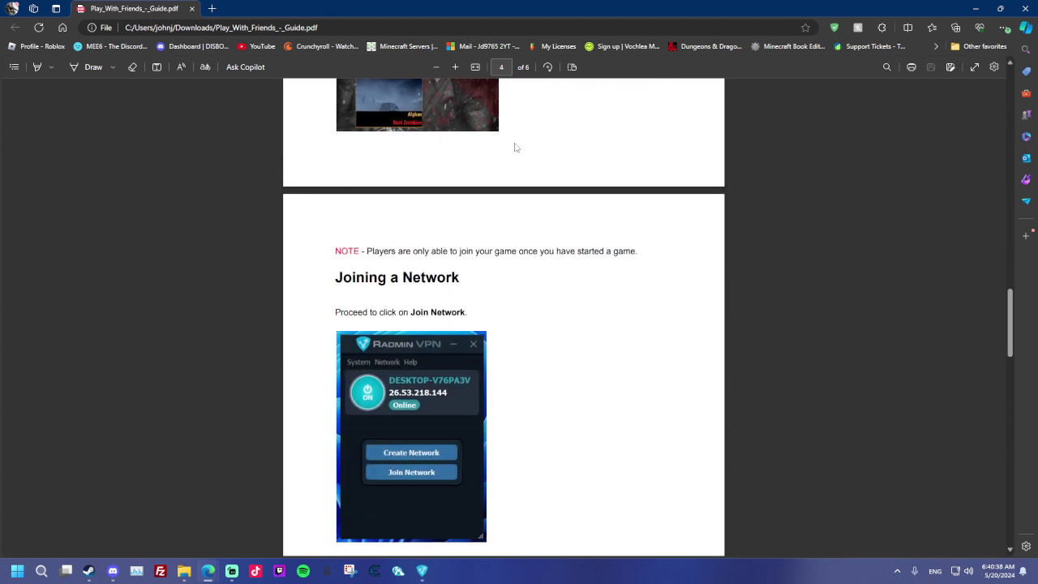
scroll(453, 246, down, 2)
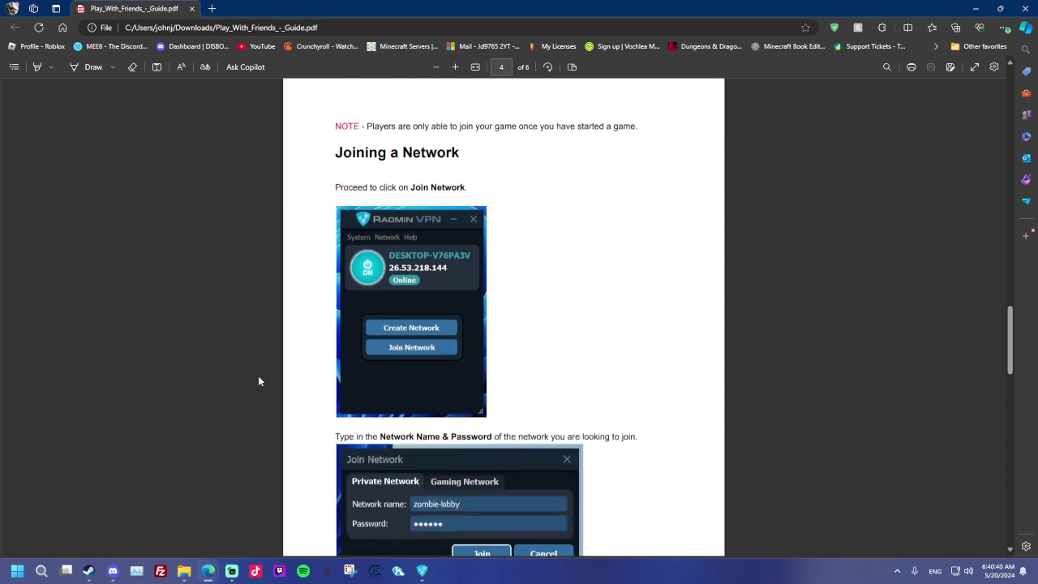
scroll(294, 318, down, 2)
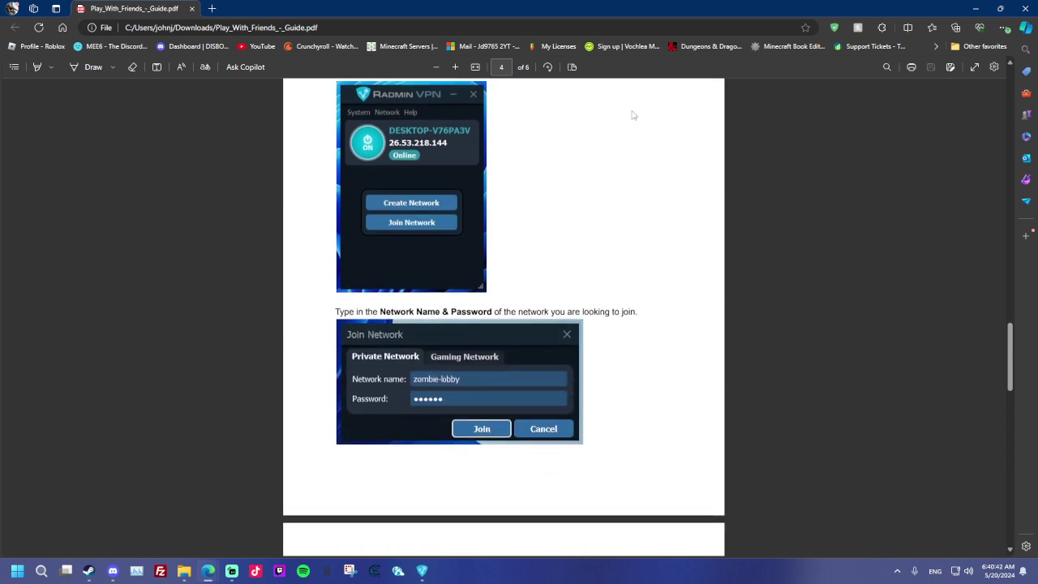
scroll(316, 316, down, 3)
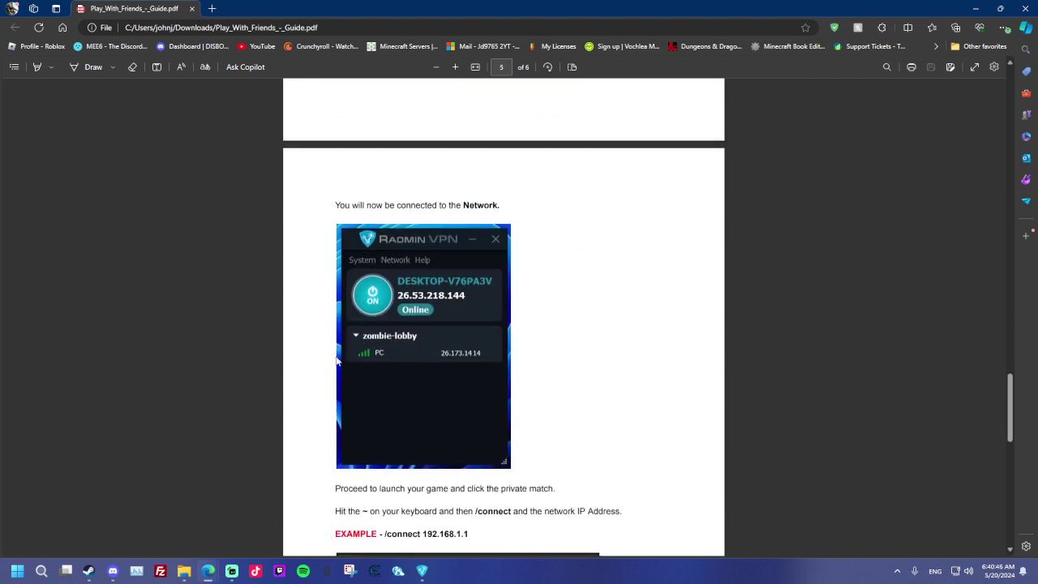
Examine the guide's private match instructions on page 5, pointing out the ~ key and the /connect command with the network IP address.
scroll(310, 404, down, 2)
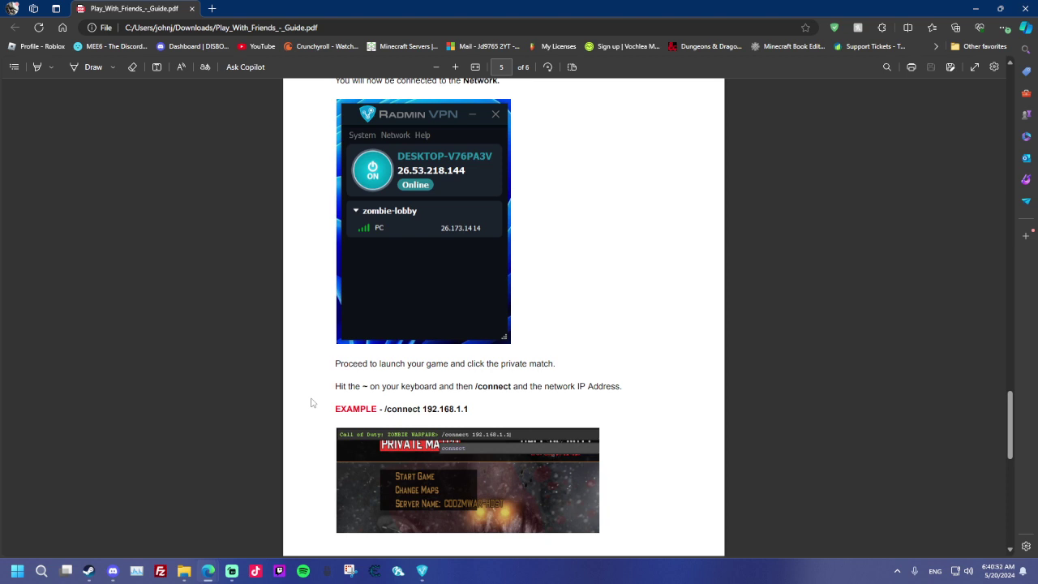
double_click(363, 387)
click(361, 386)
double_click(364, 386)
click(370, 387)
scroll(607, 409, down, 2)
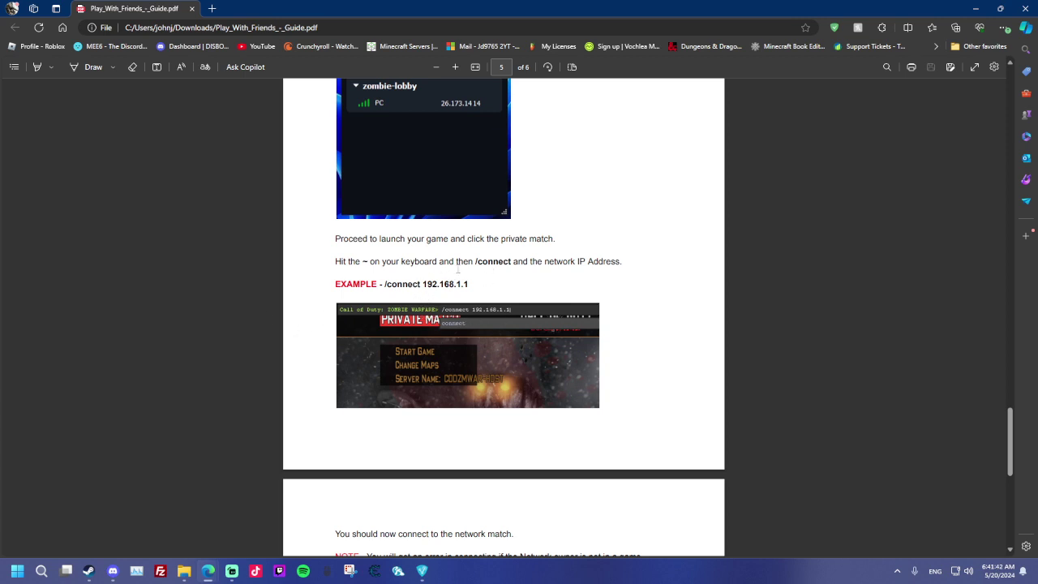
scroll(622, 175, up, 2)
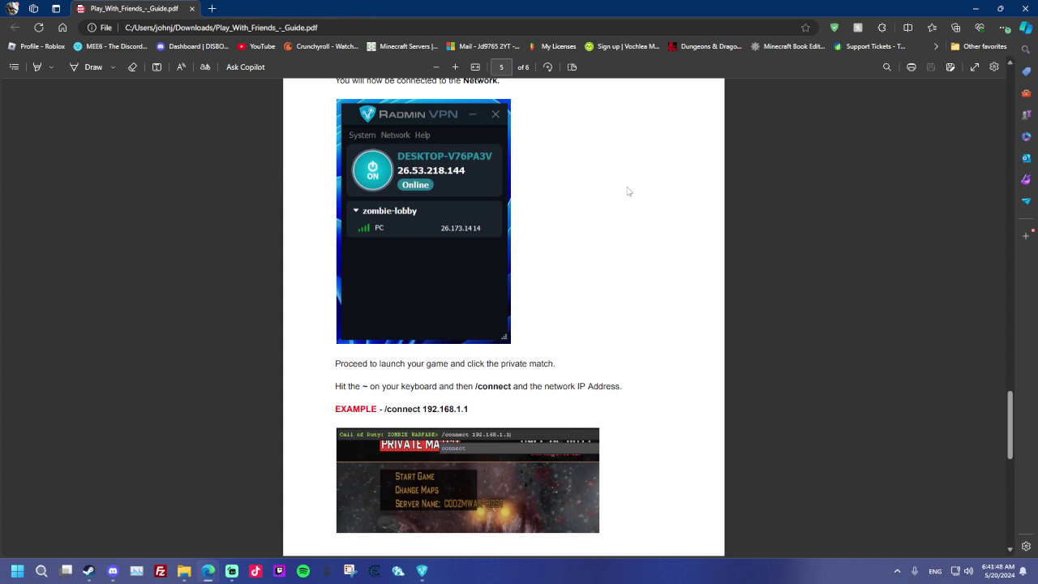
Read the last page of the guide, highlighting the line "You should now connect to the network match.".
scroll(626, 191, down, 6)
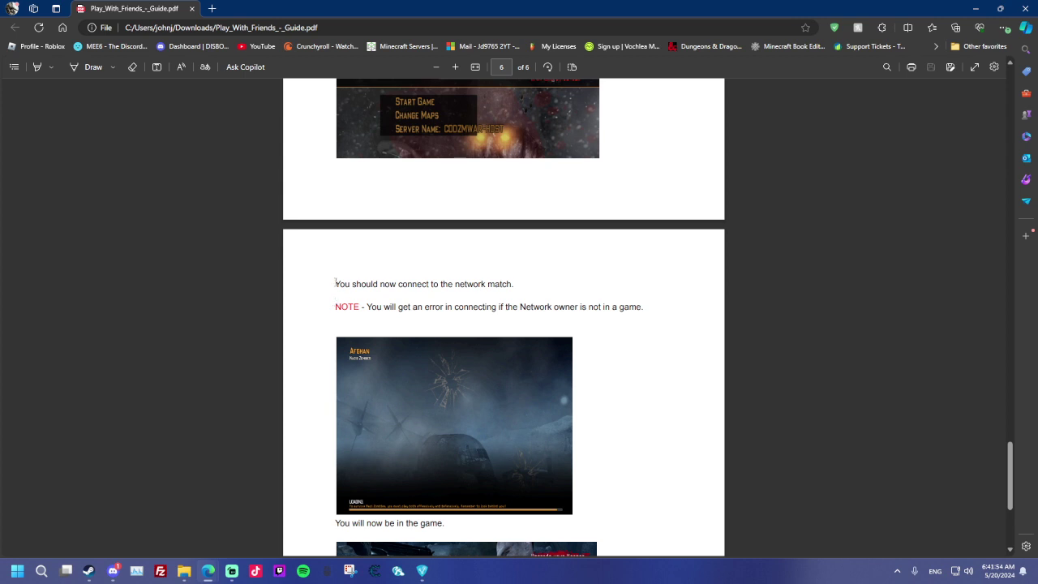
drag(335, 288, 544, 285)
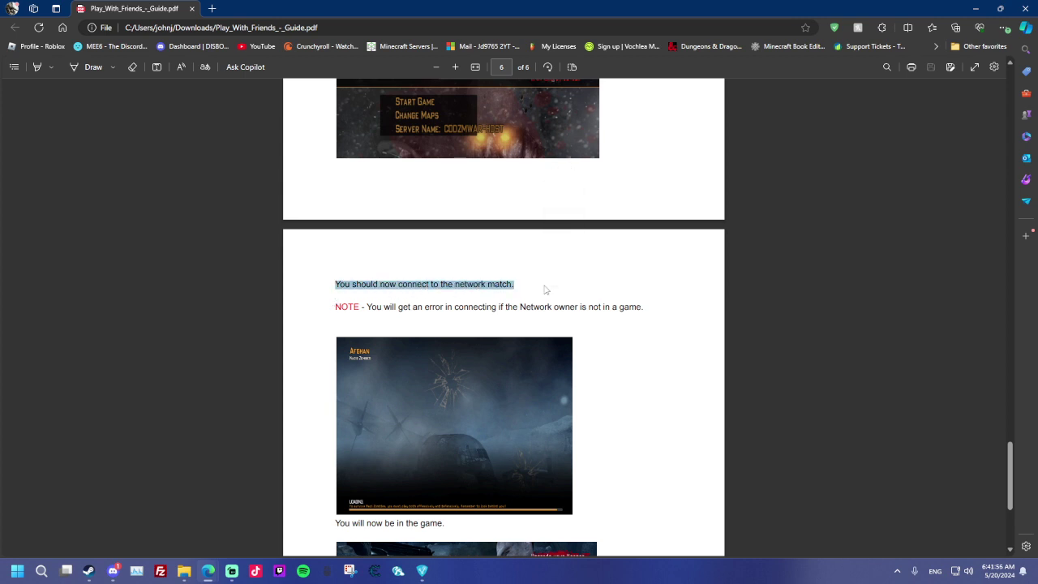
click(544, 285)
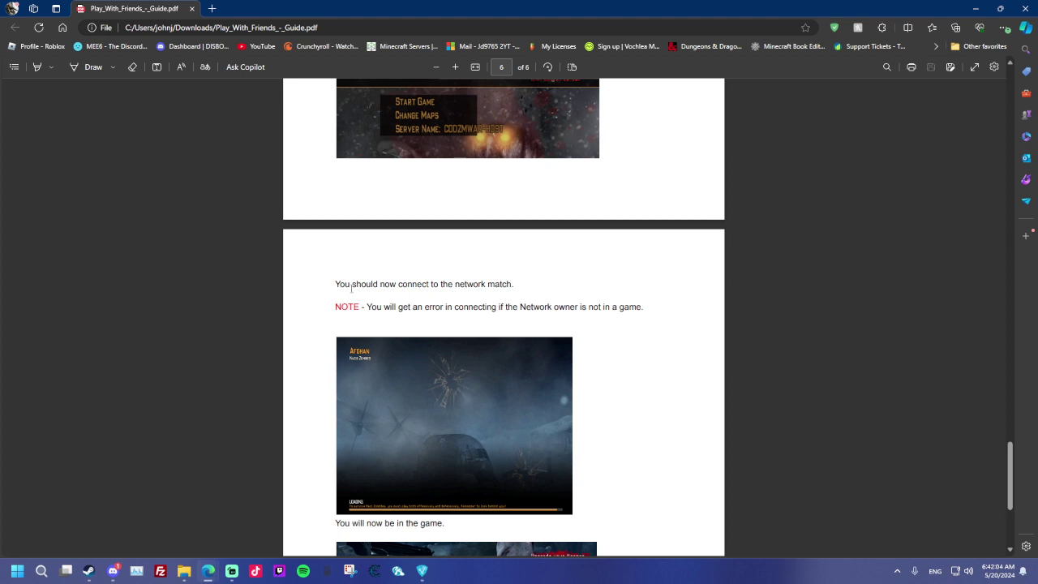
drag(334, 285, 547, 296)
click(546, 297)
Revisit the guide's network joining pages and compare them with the device name and IP address in the Radmin VPN window.
scroll(589, 190, up, 10)
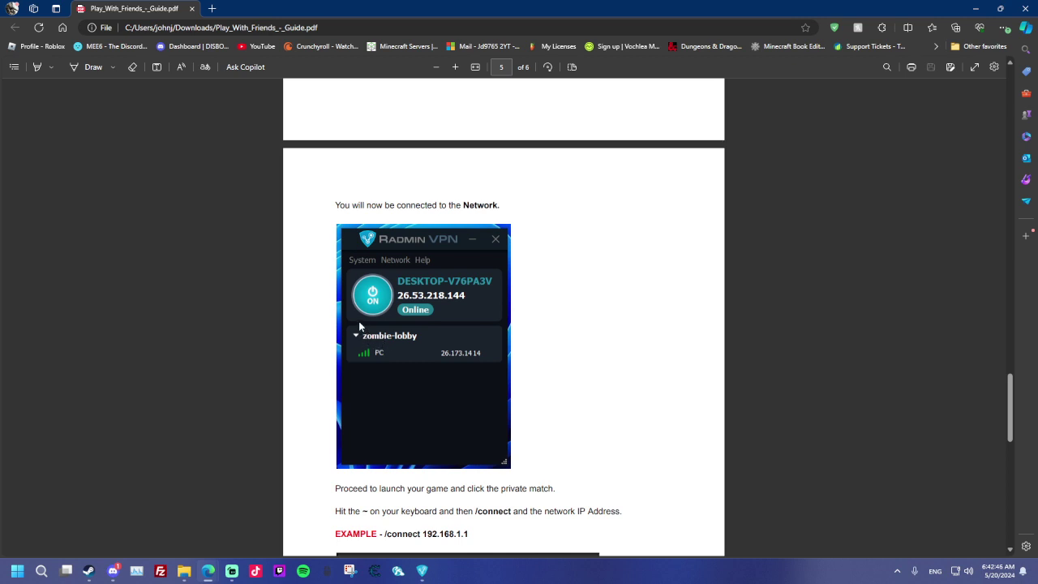
scroll(686, 347, up, 5)
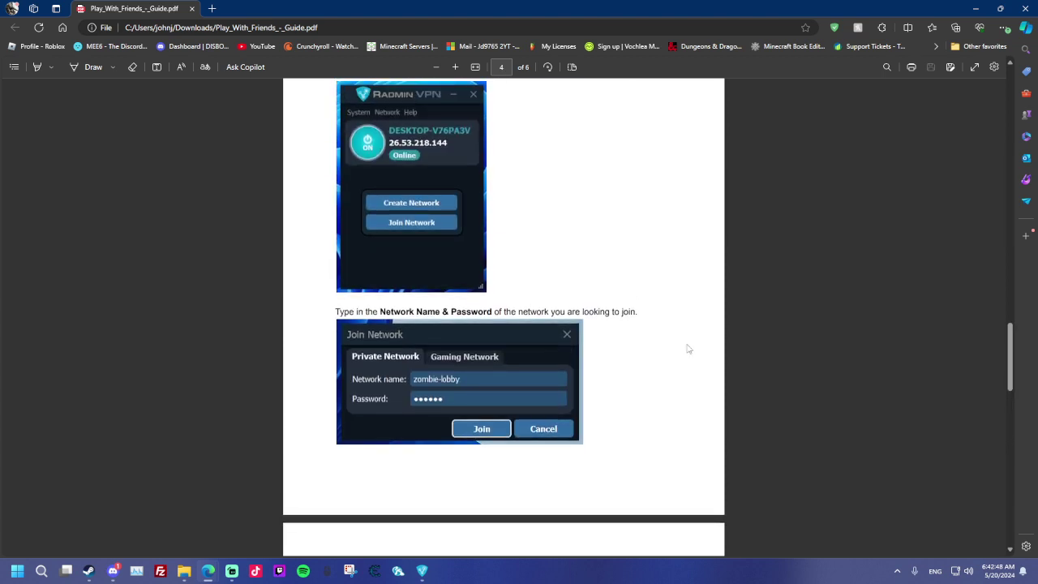
scroll(687, 349, down, 5)
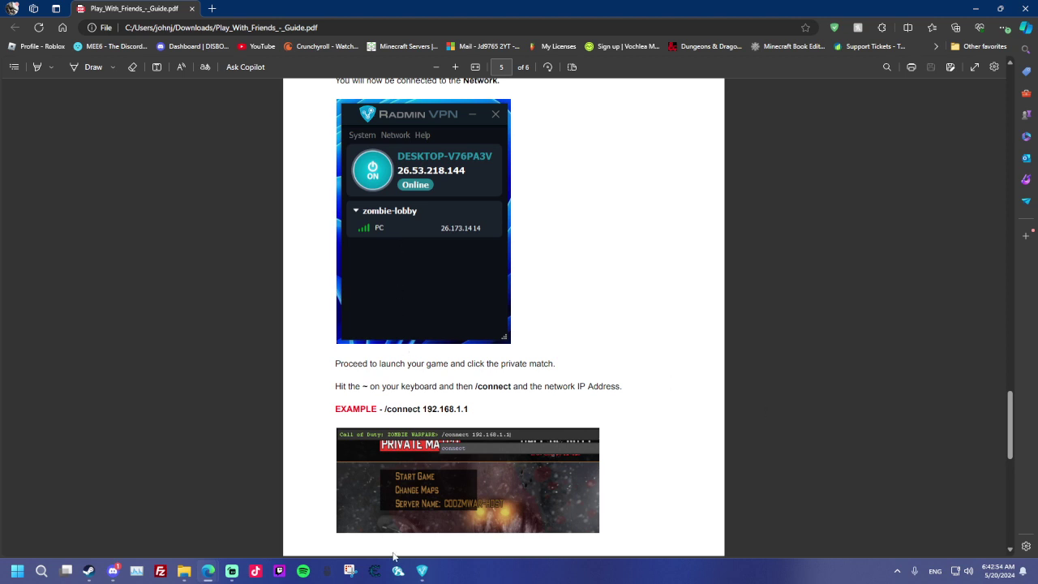
click(422, 570)
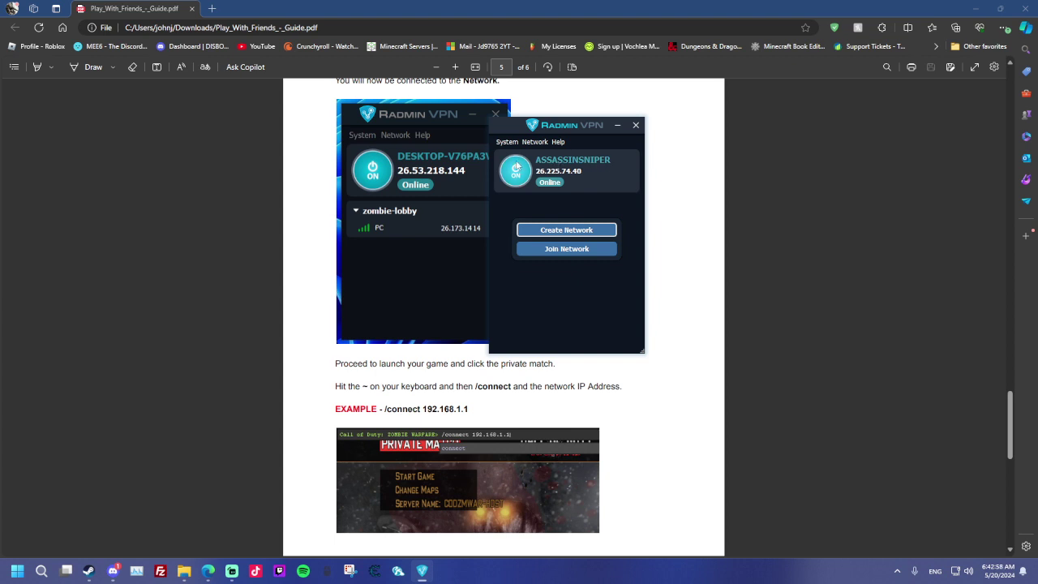
double_click(583, 162)
click(592, 209)
click(636, 125)
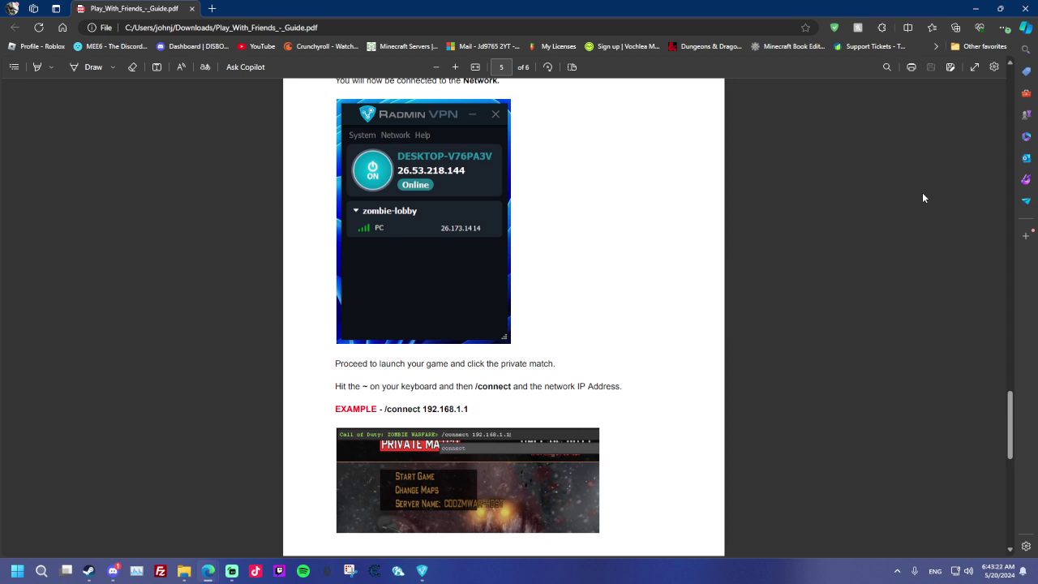
Review the guide's closing note and in-game pictures on page 6, returning to the /connect example on page 5.
scroll(820, 216, down, 10)
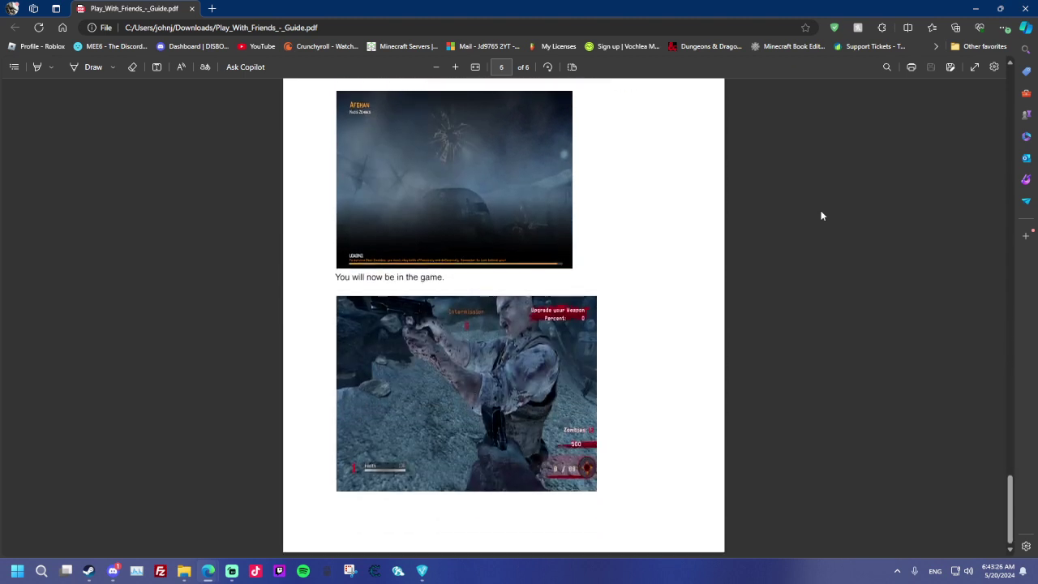
scroll(821, 216, up, 2)
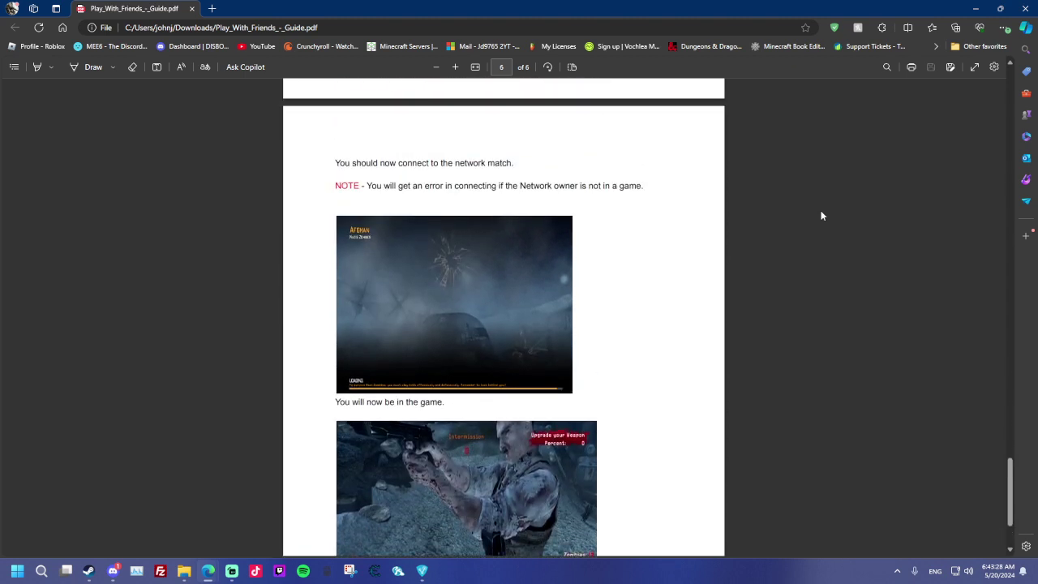
scroll(821, 216, down, 2)
scroll(821, 214, up, 6)
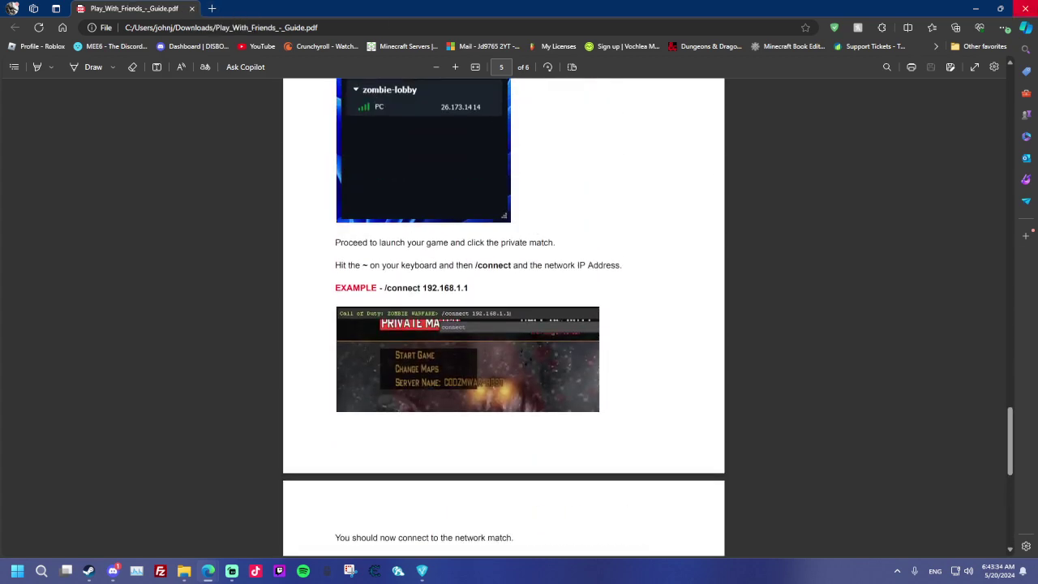
Minimize the guide's browser window and switch to Streamlabs Desktop.
click(977, 8)
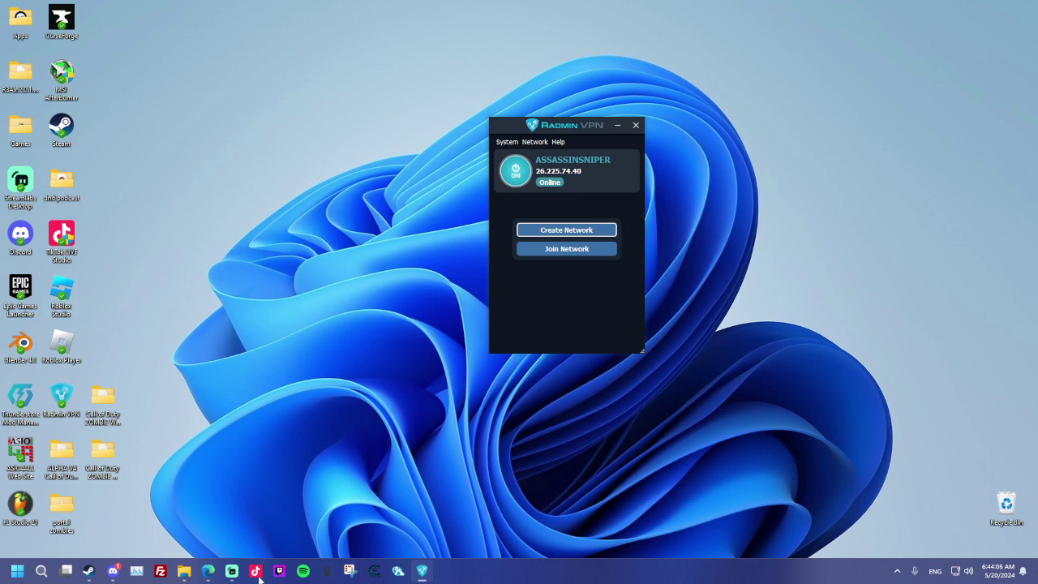
click(231, 571)
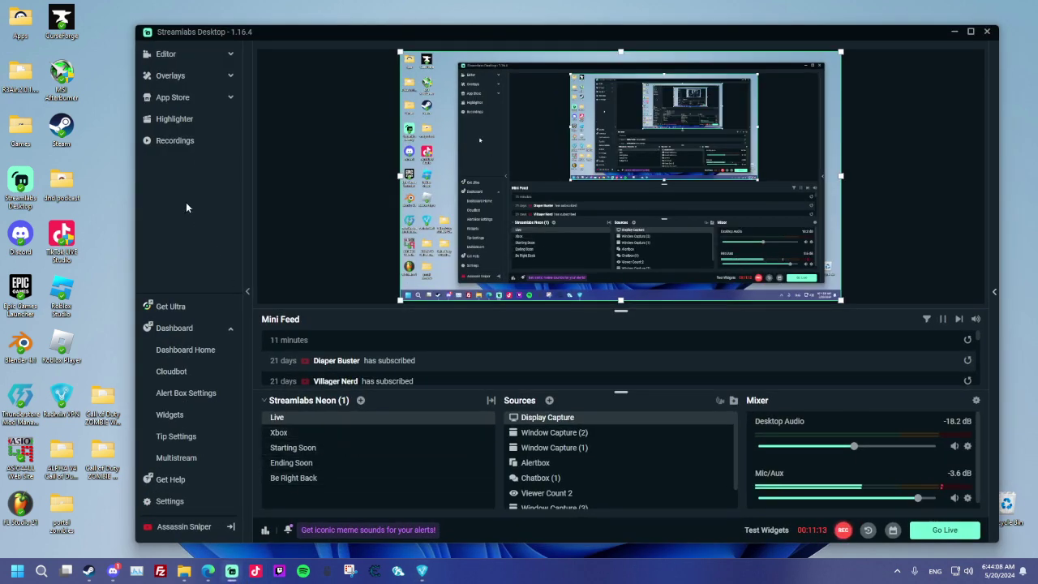